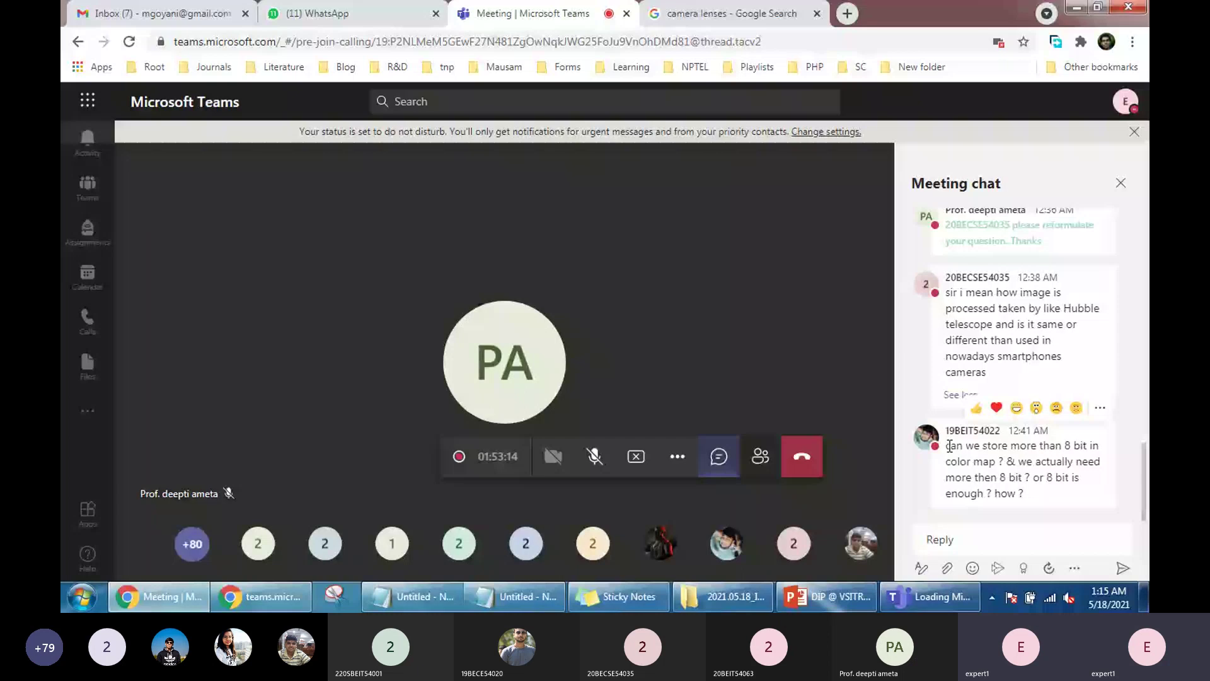
Review the chat question about whether a color map can store more than 8 bits.
{"action": "left_click_drag", "start_coordinate": [949, 446], "coordinate": [1037, 460]}
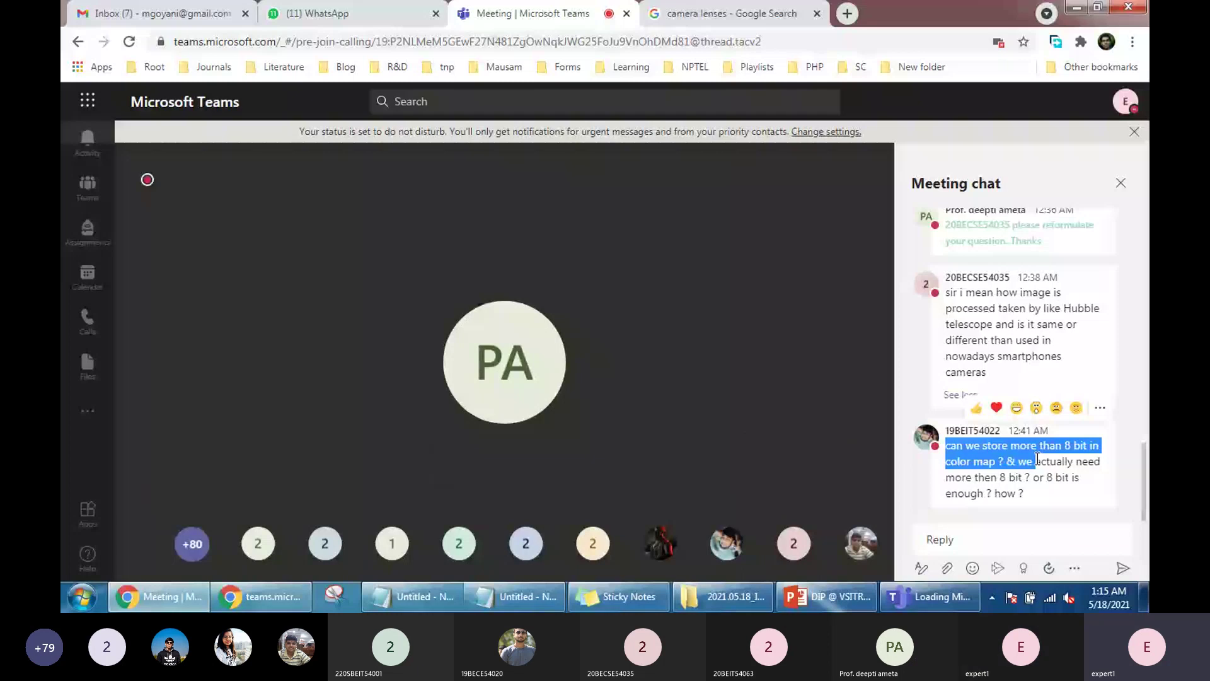
{"action": "left_click", "coordinate": [1037, 459]}
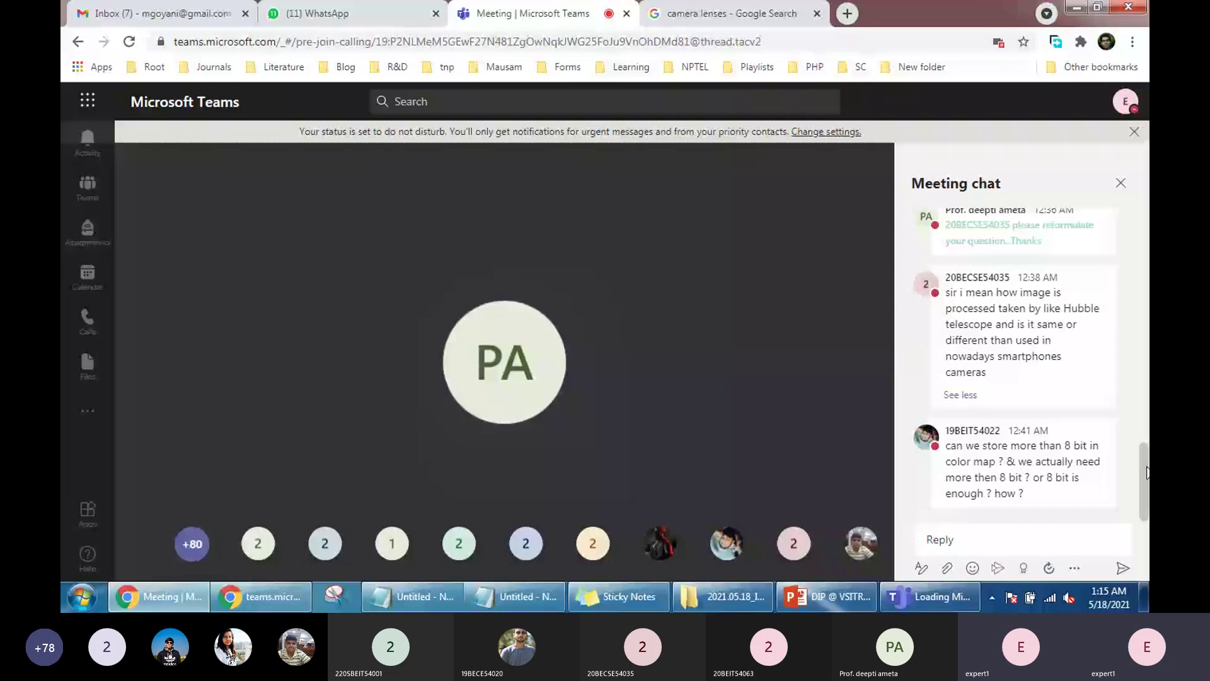
Launch Adobe Photoshop 7.0 and dismiss the scratch volume notice.
{"action": "key", "text": "super"}
{"action": "type", "text": "phot"}
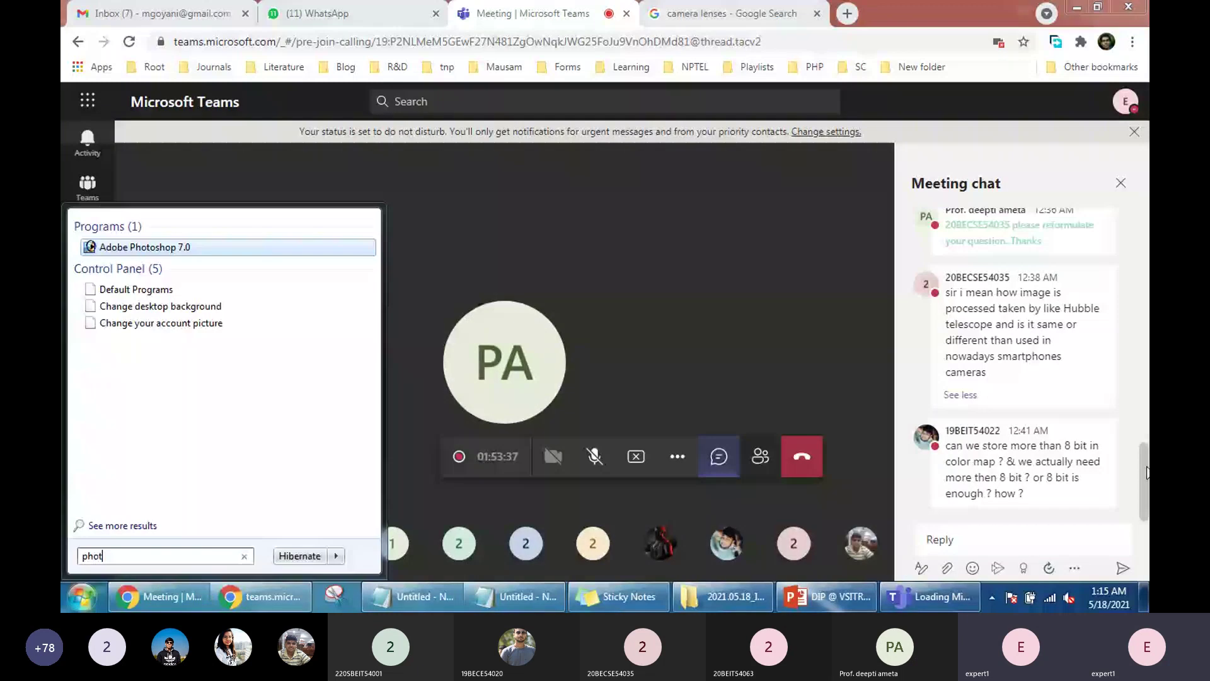
{"action": "key", "text": "Return"}
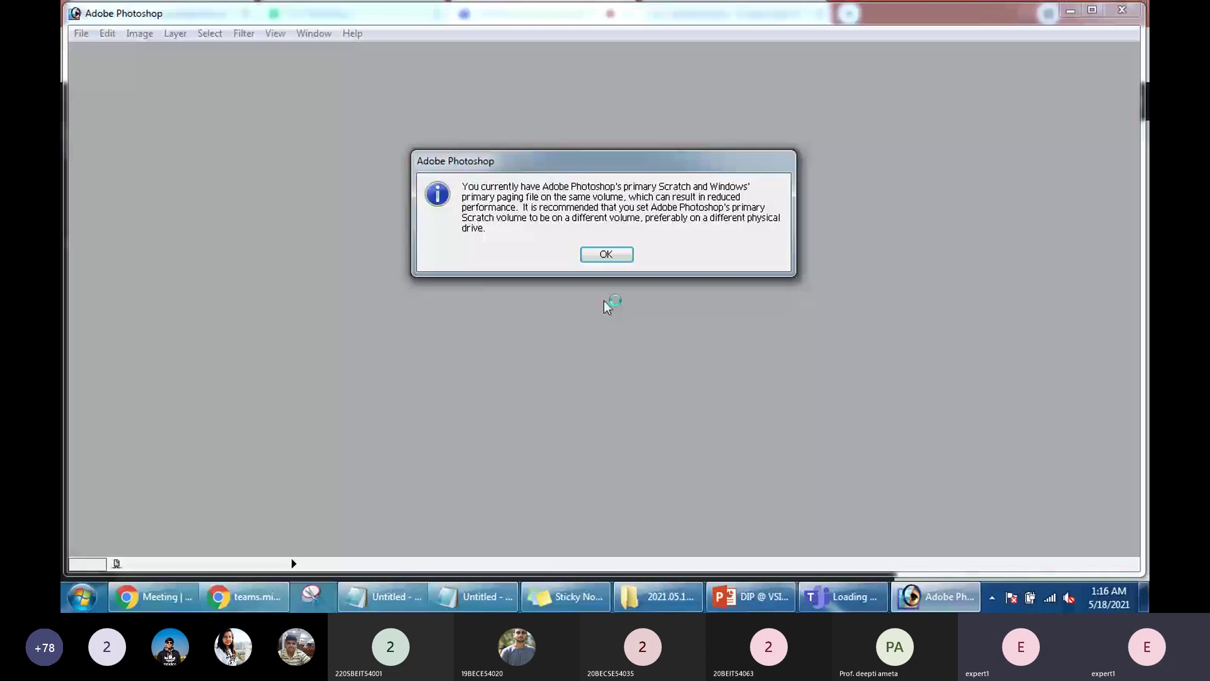
{"action": "key", "text": "Return"}
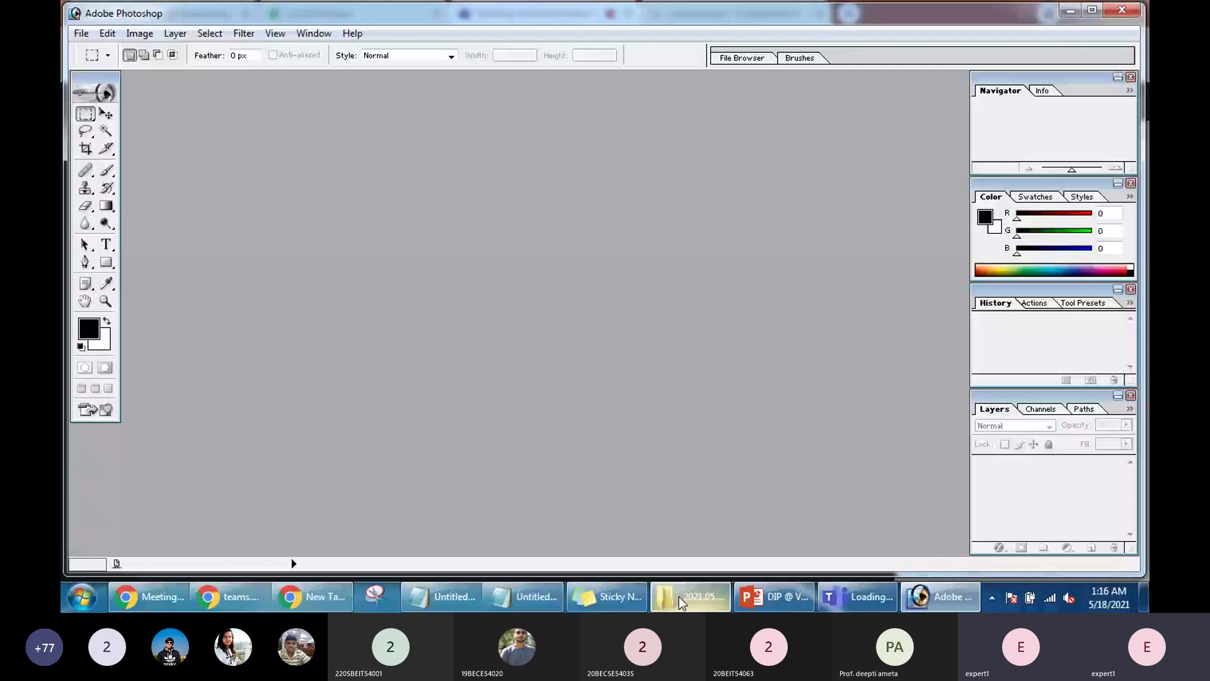
{"action": "left_click", "coordinate": [678, 596]}
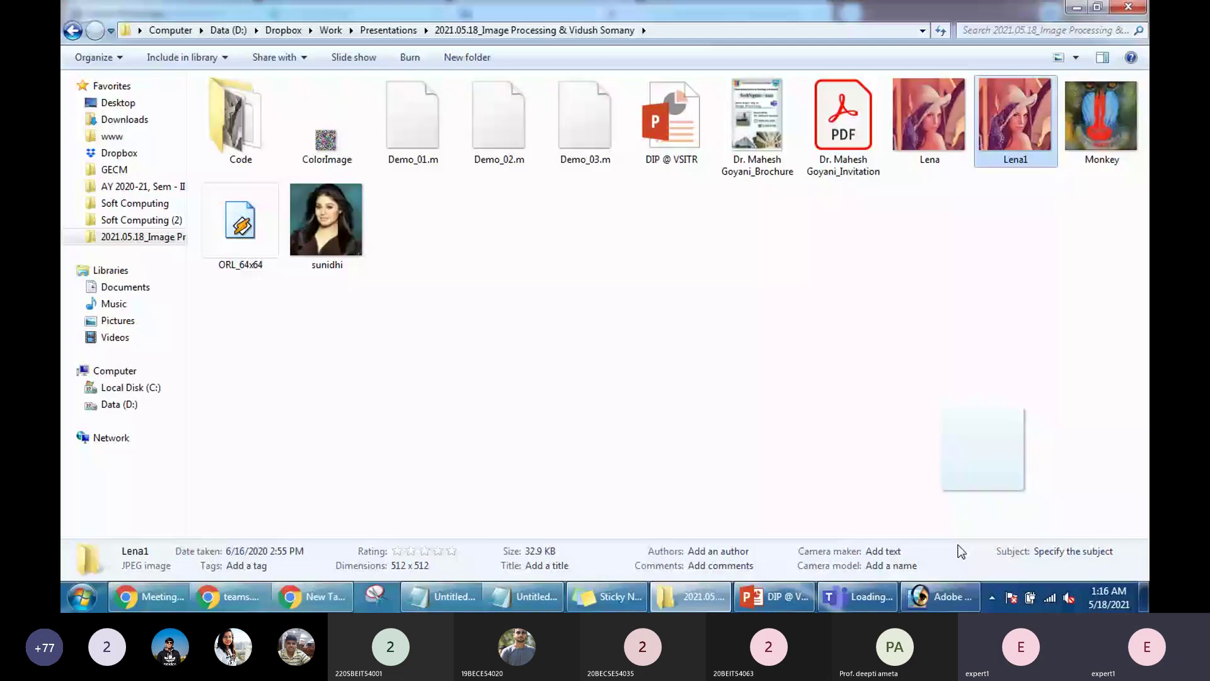
{"action": "left_click_drag", "start_coordinate": [960, 552], "coordinate": [148, 50]}
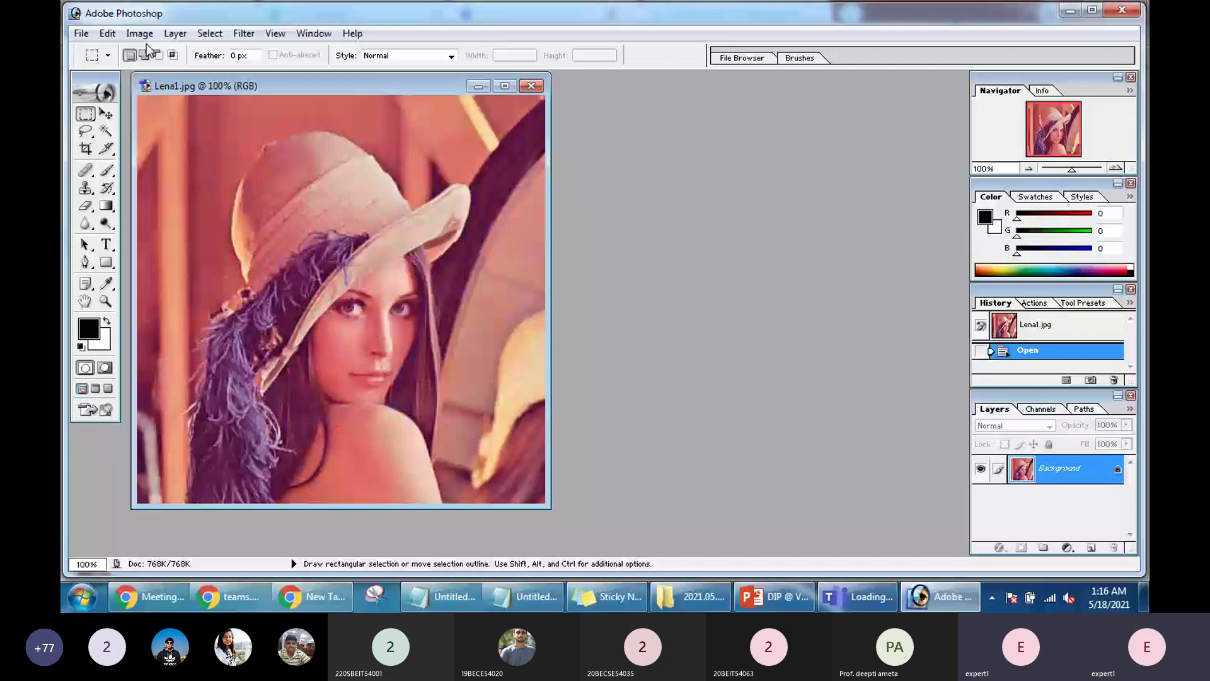
Desaturate the Lena1 image to show it in grayscale.
{"action": "left_click", "coordinate": [139, 33]}
{"action": "mouse_move", "coordinate": [165, 78]}
{"action": "left_click", "coordinate": [310, 219]}
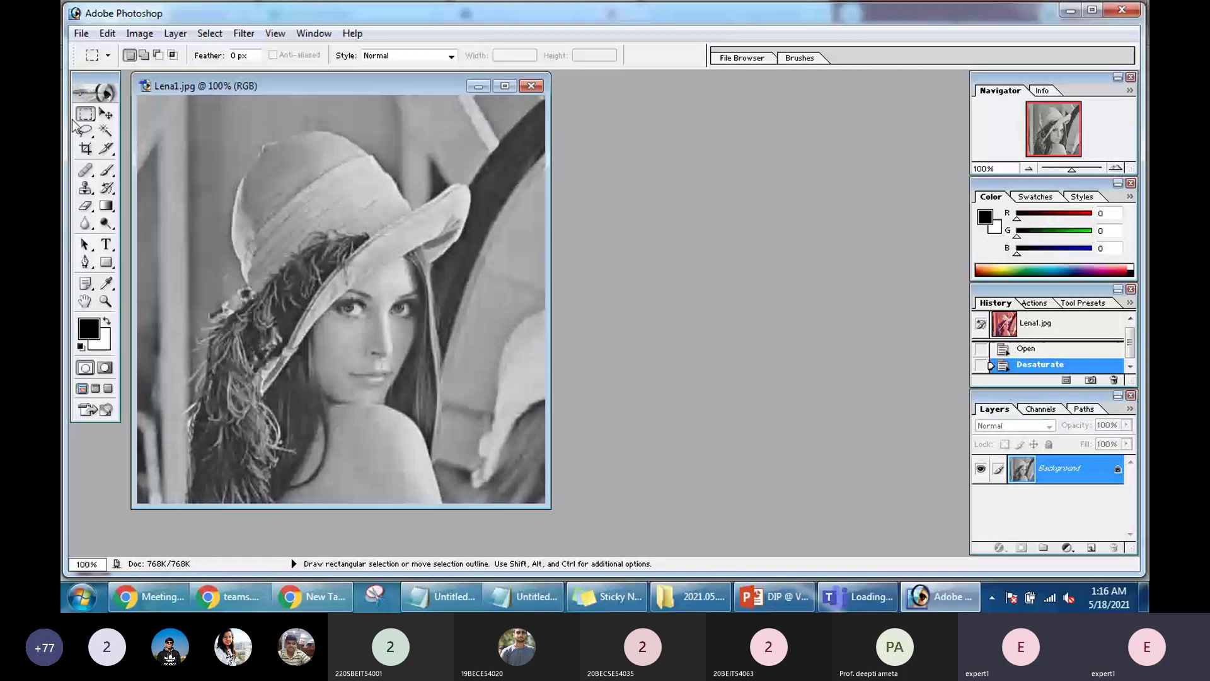
Preview Brightness/Contrast on the grayscale image with brightness at +100, at -100 and back at about +1.
{"action": "left_click", "coordinate": [139, 33]}
{"action": "mouse_move", "coordinate": [177, 76]}
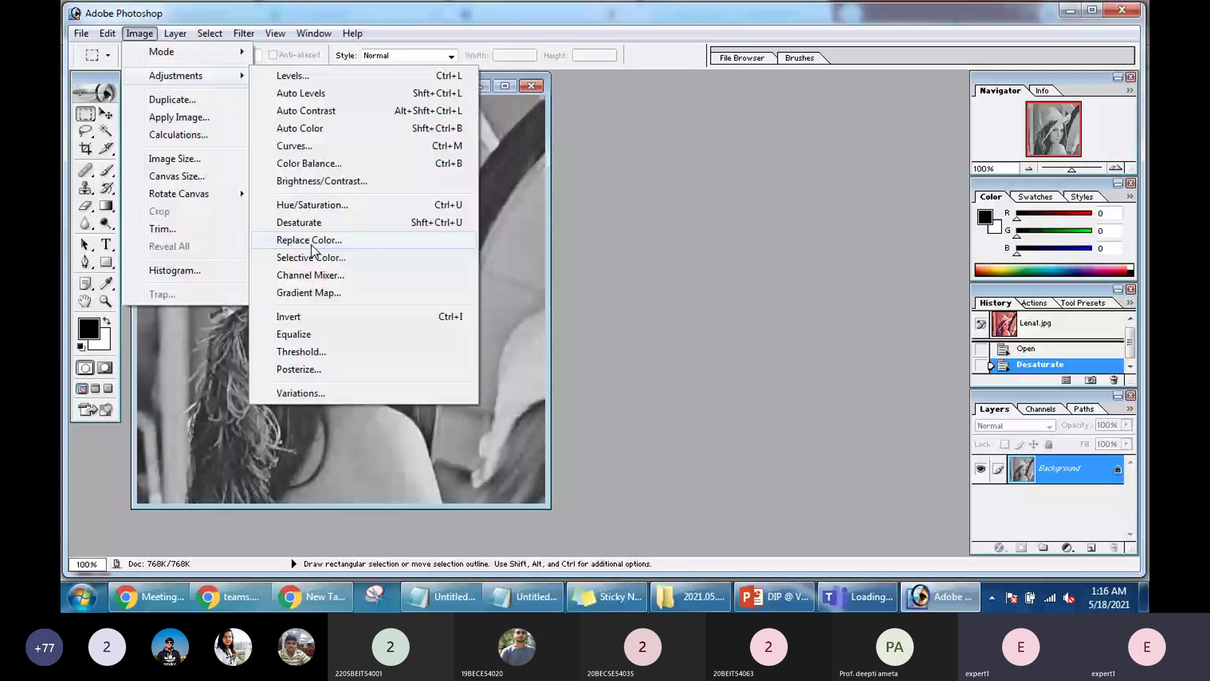
{"action": "left_click", "coordinate": [315, 182]}
{"action": "left_click_drag", "start_coordinate": [660, 279], "coordinate": [726, 277]}
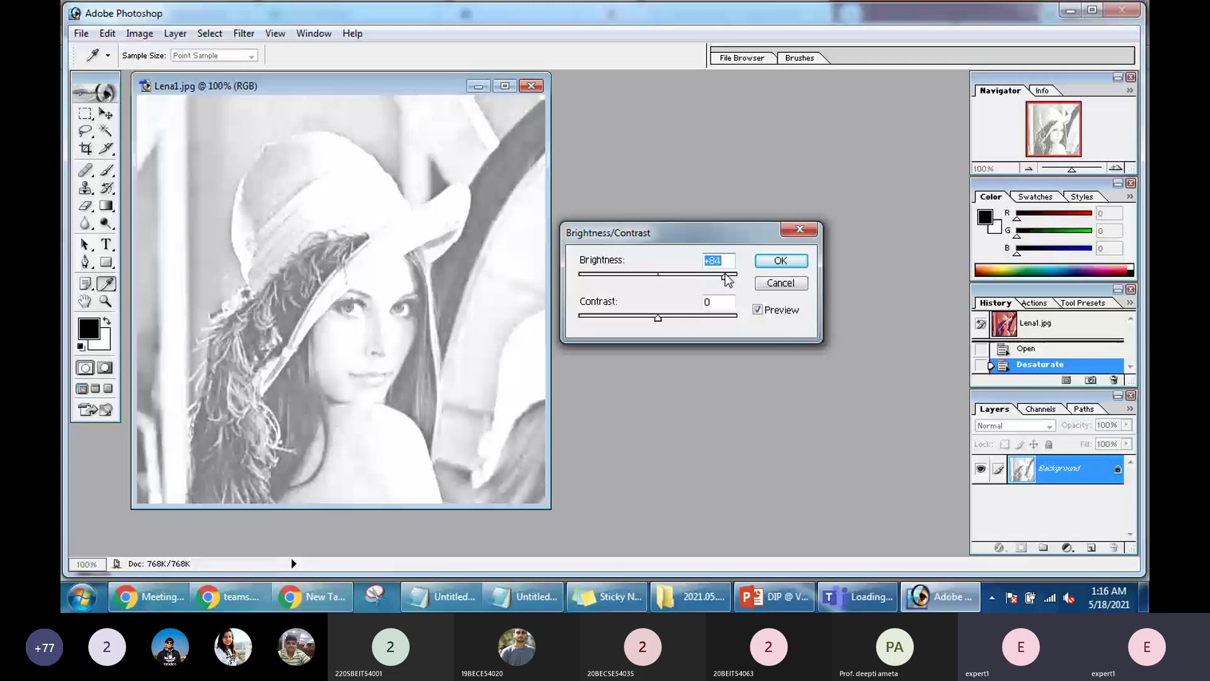
{"action": "left_click_drag", "start_coordinate": [726, 278], "coordinate": [728, 279]}
{"action": "left_click_drag", "start_coordinate": [729, 279], "coordinate": [739, 278]}
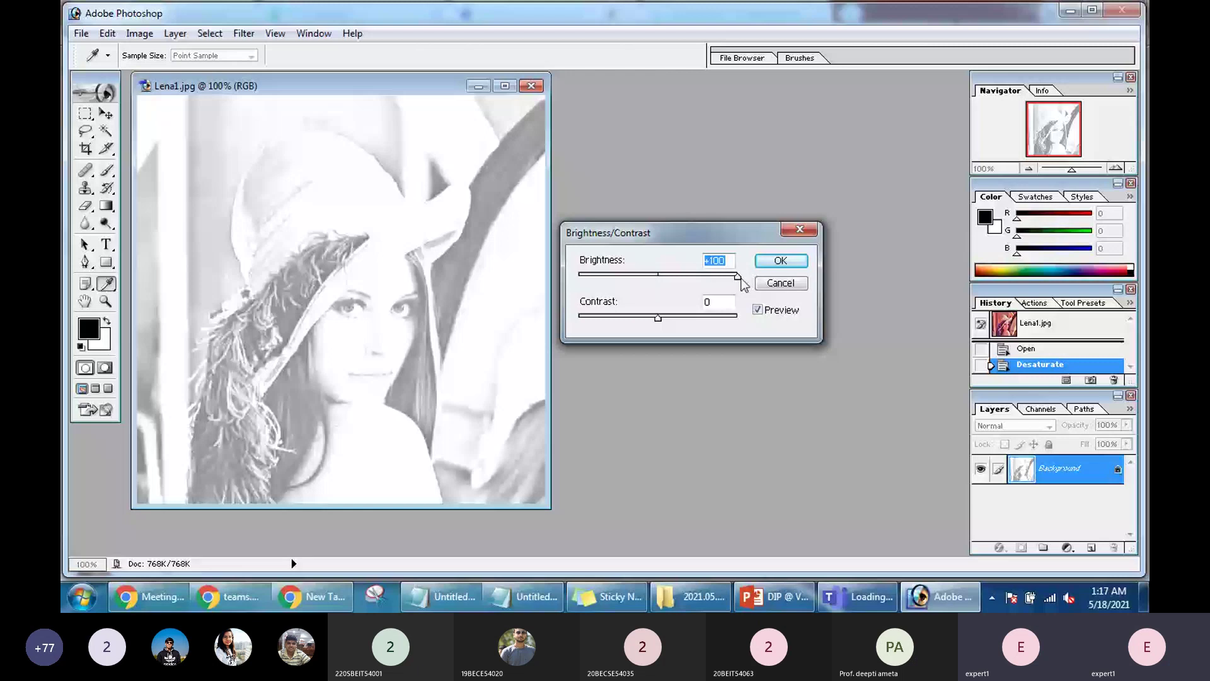
{"action": "left_click_drag", "start_coordinate": [739, 277], "coordinate": [651, 276]}
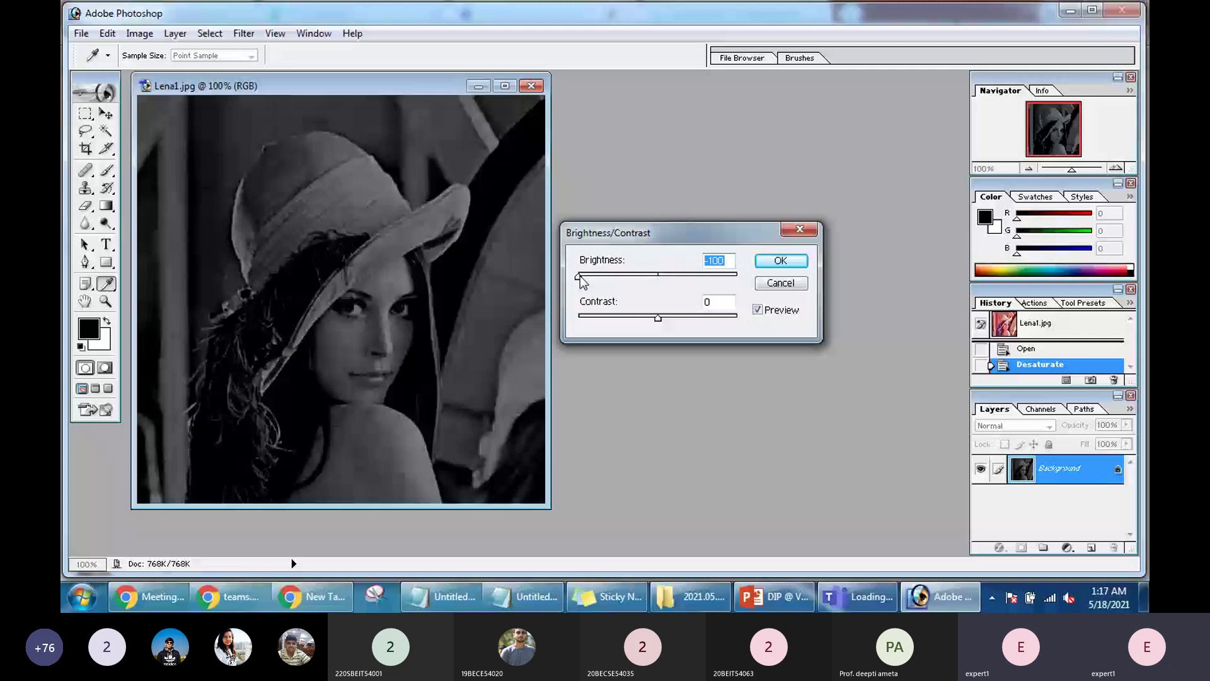
{"action": "left_click_drag", "start_coordinate": [580, 276], "coordinate": [659, 276]}
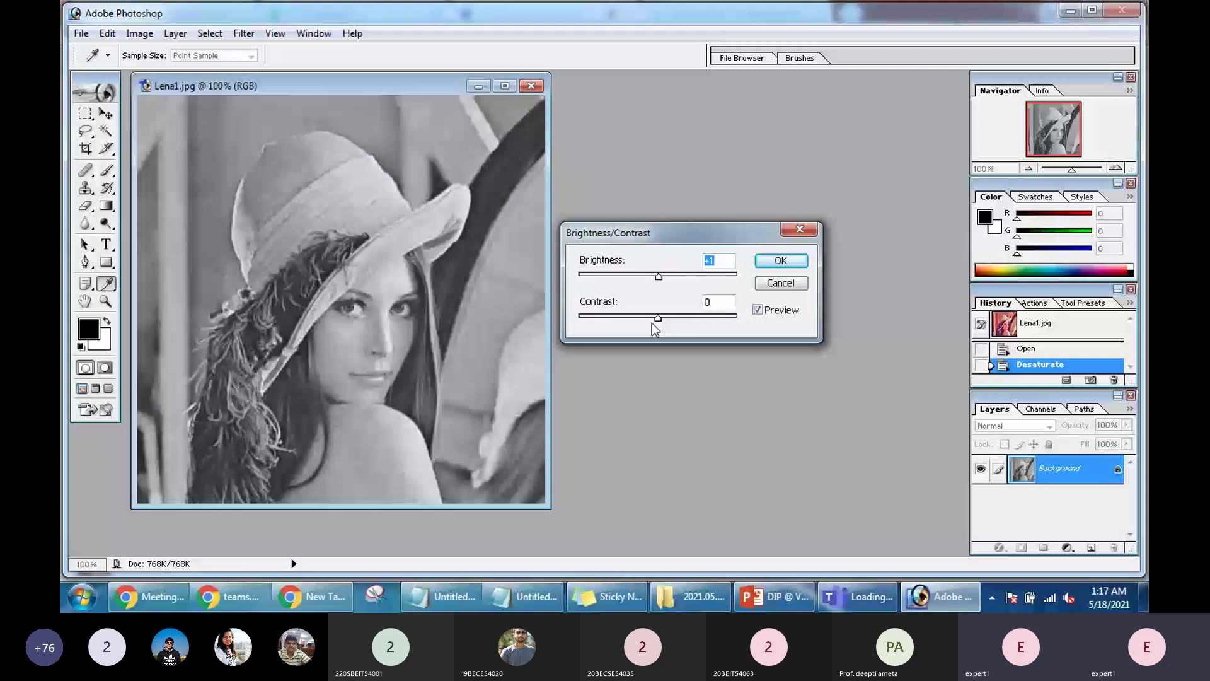
Preview a contrast of about +80 on the grayscale image and discard the Brightness/Contrast adjustment.
{"action": "left_click_drag", "start_coordinate": [653, 324], "coordinate": [720, 334]}
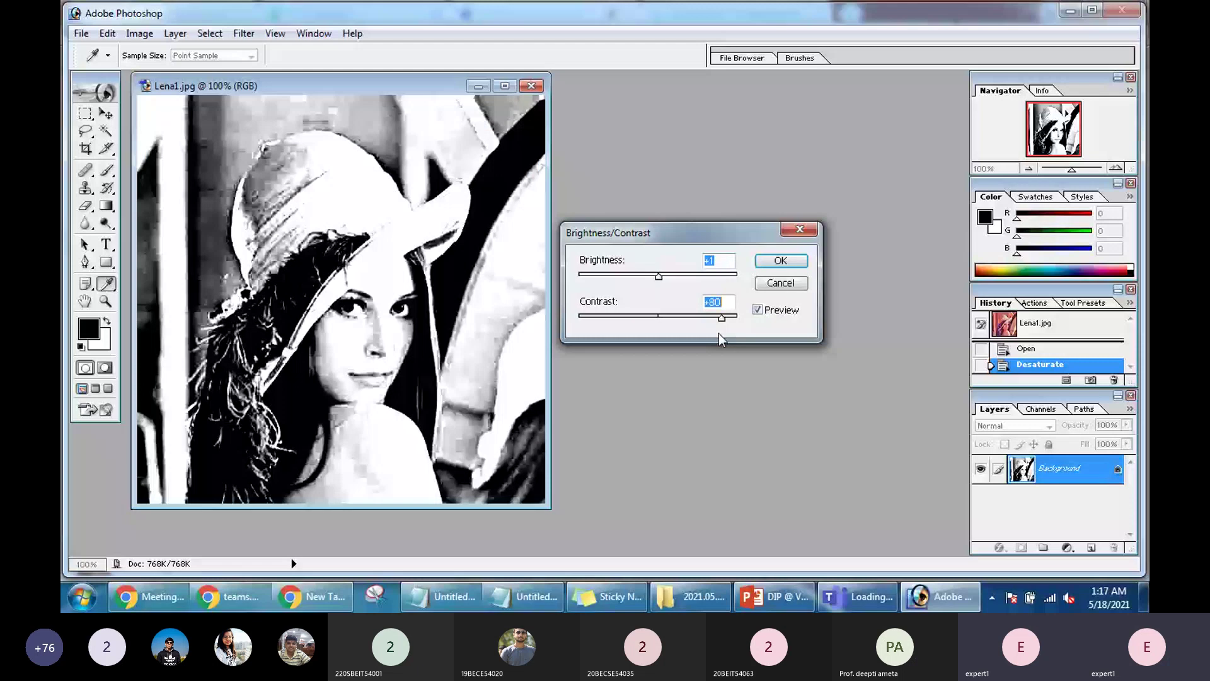
{"action": "key", "text": "Escape"}
{"action": "key", "text": "m"}
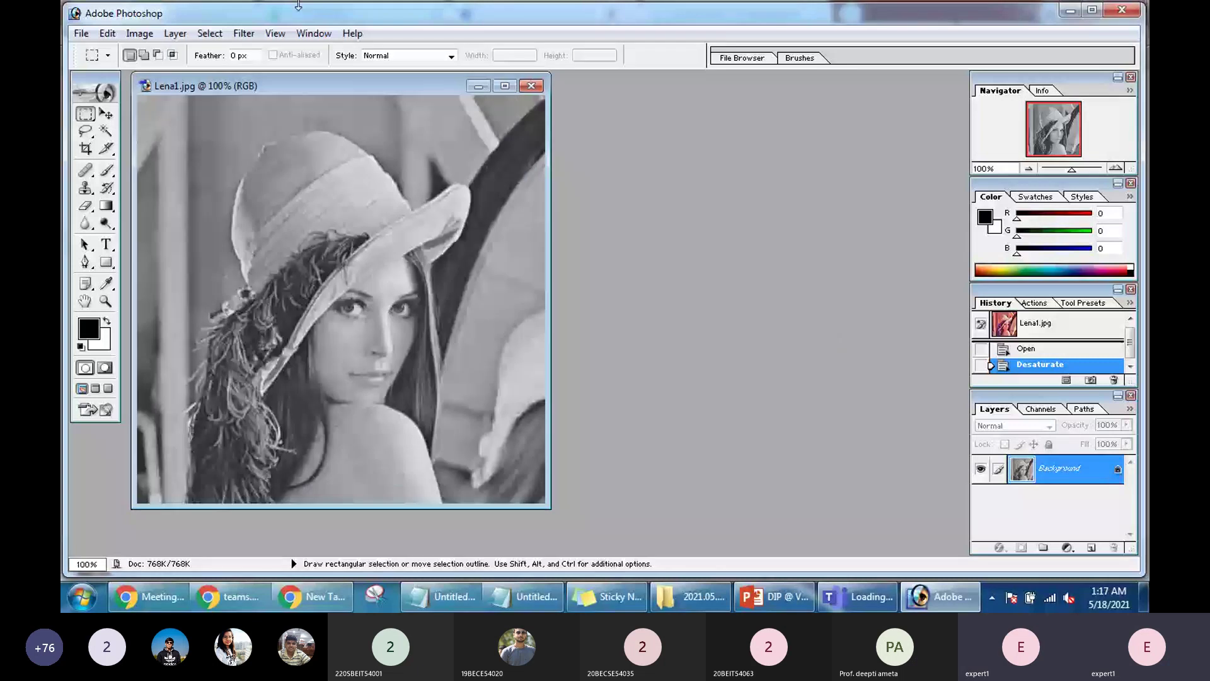
Try brightening the grayscale image with an RGB curve point at about input 88, output 173, and discard it.
{"action": "left_click", "coordinate": [140, 33]}
{"action": "mouse_move", "coordinate": [176, 76]}
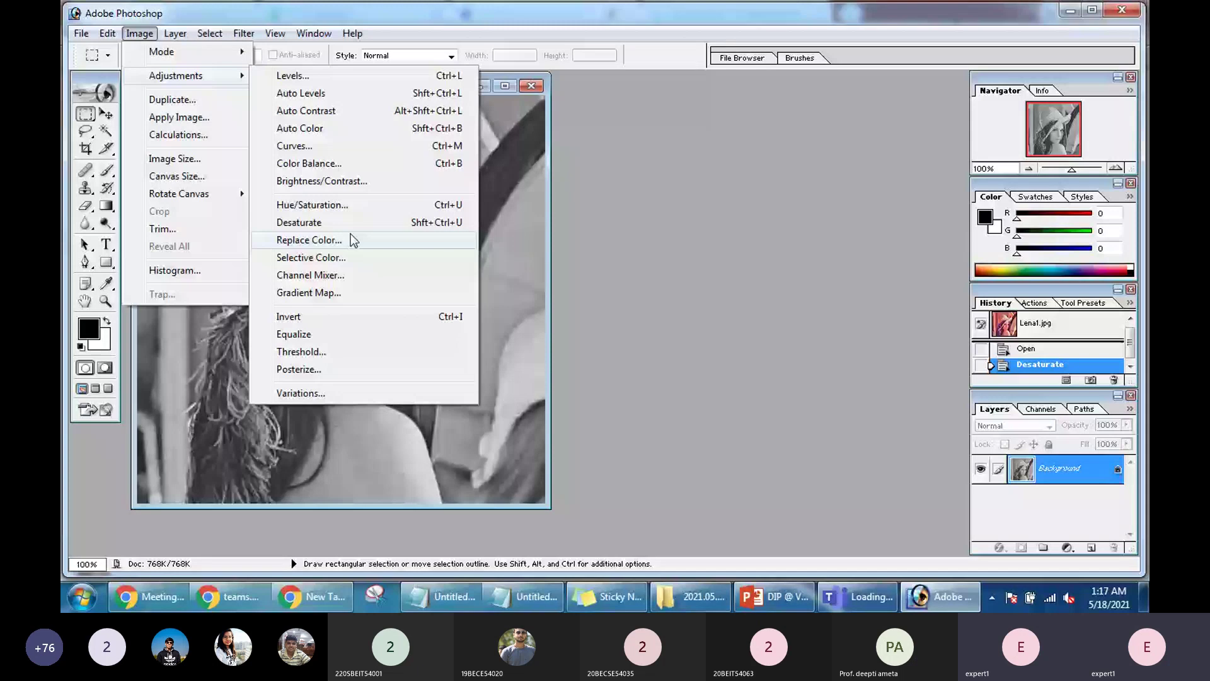
{"action": "left_click", "coordinate": [403, 145]}
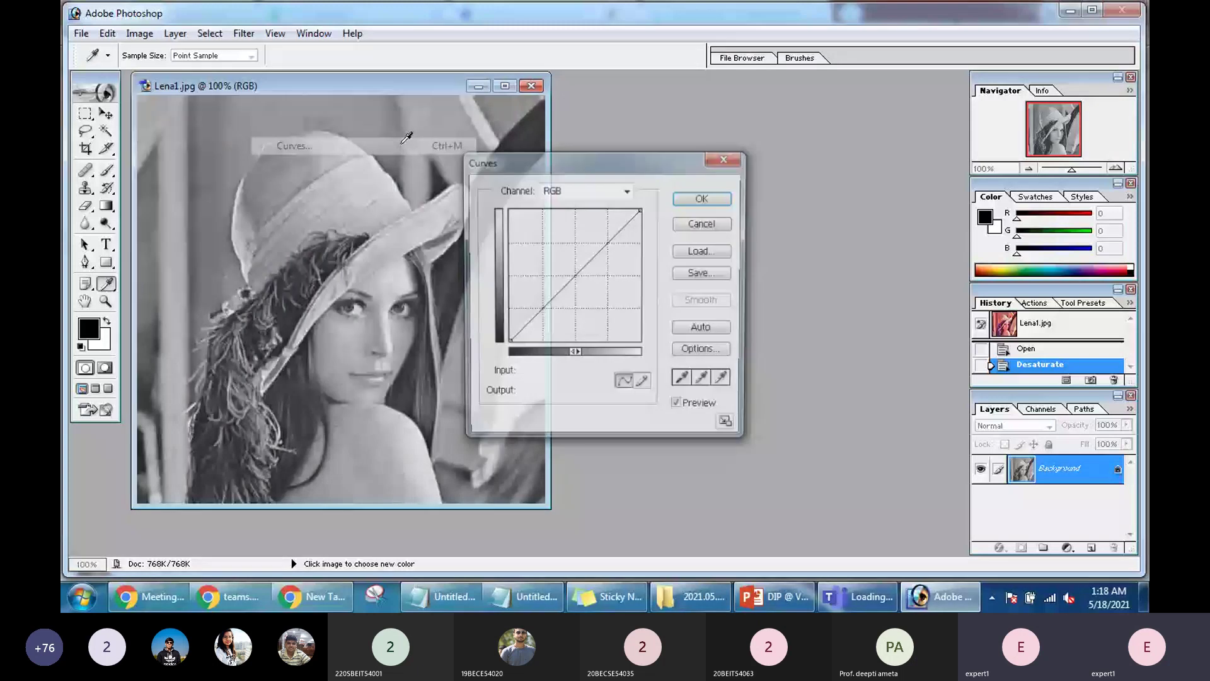
{"action": "left_click_drag", "start_coordinate": [733, 296], "coordinate": [732, 250]}
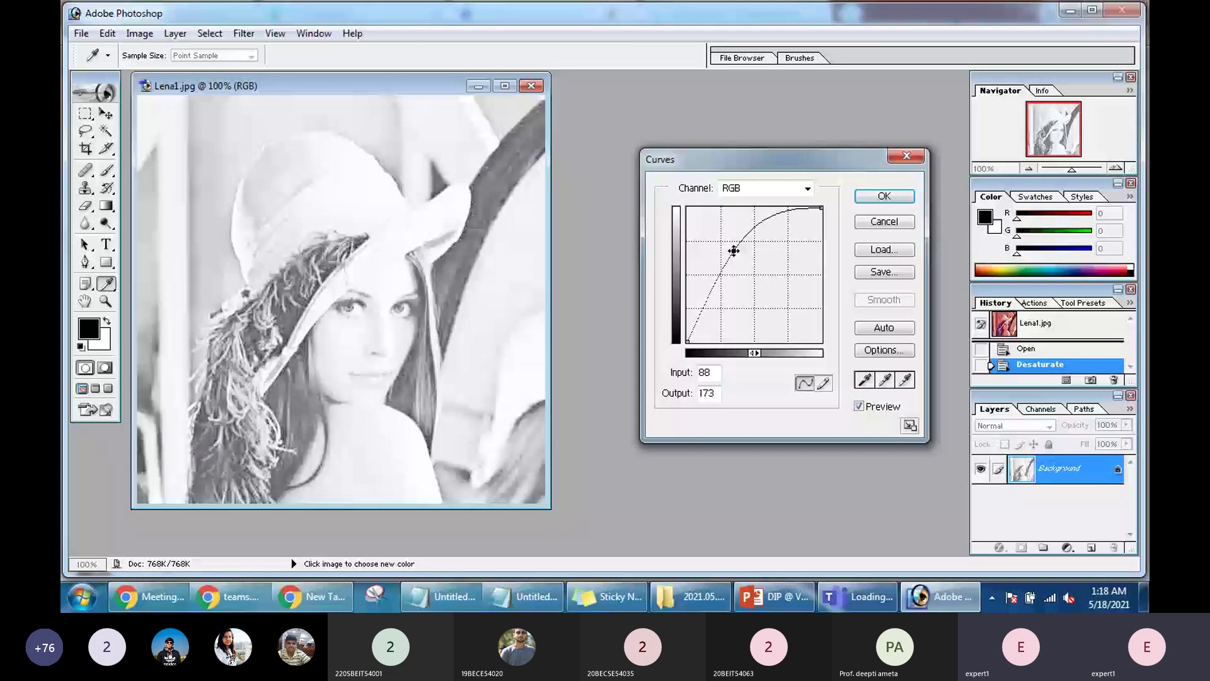
{"action": "left_click", "coordinate": [884, 221]}
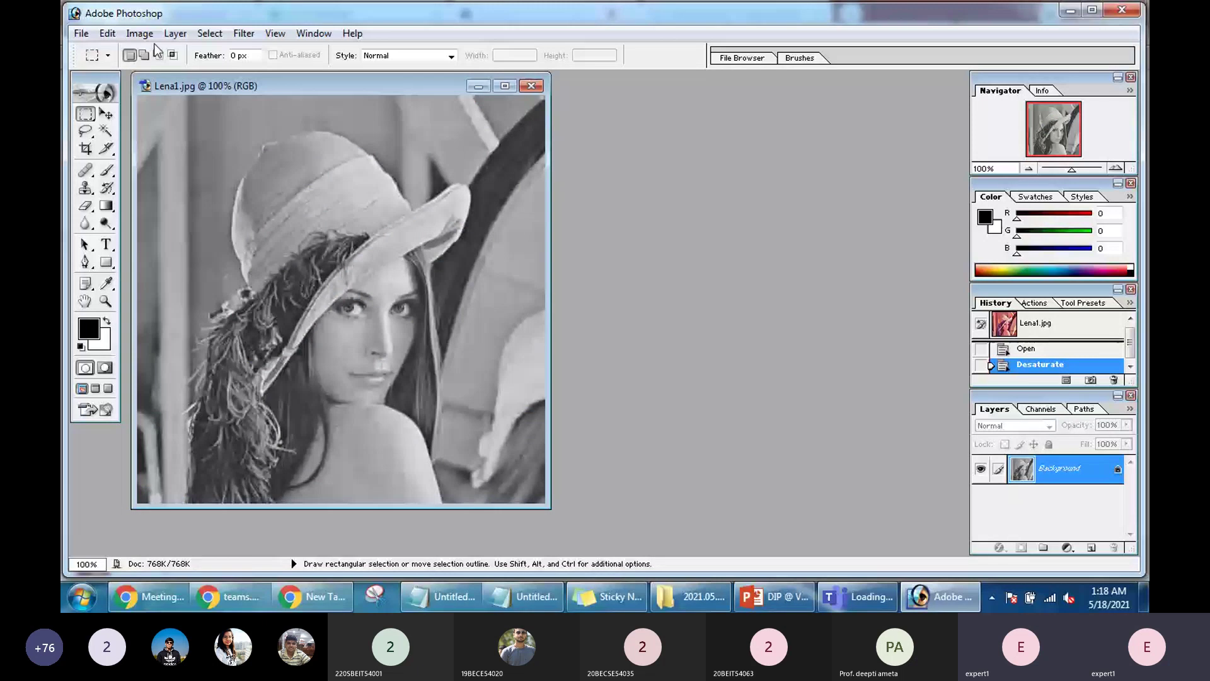
Undo the desaturation and try lowering the red channel in Curves at about input 187, output 120.
{"action": "key", "text": "ctrl+z"}
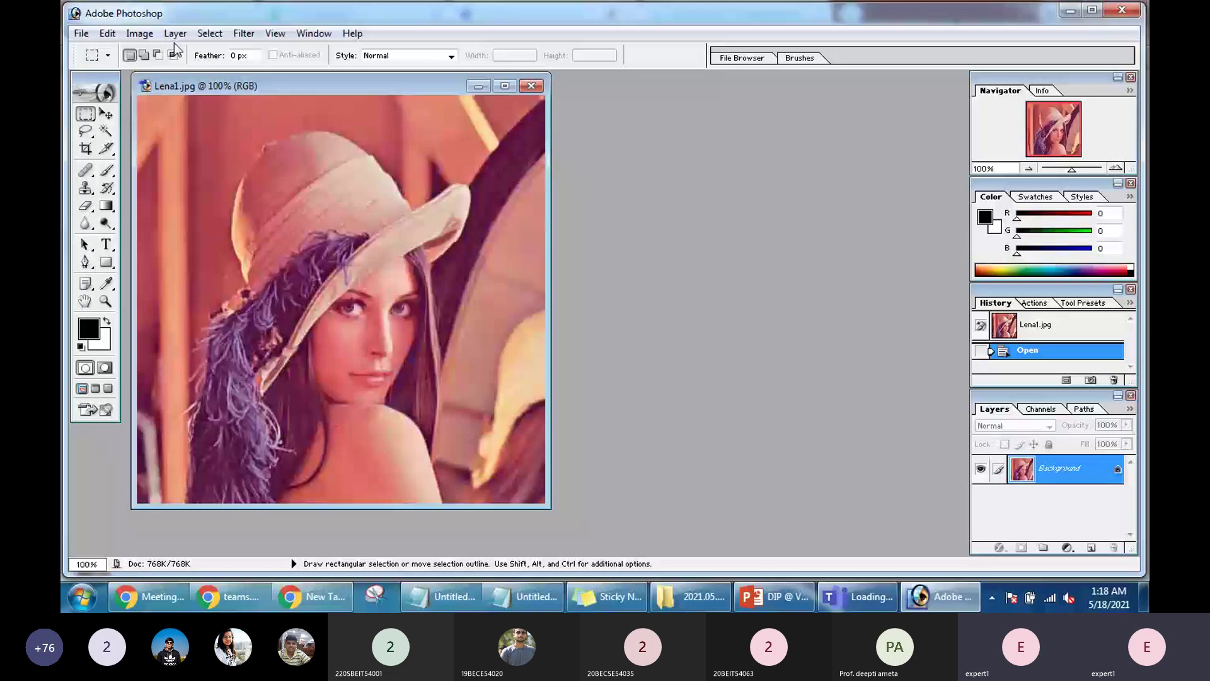
{"action": "key", "text": "ctrl+m"}
{"action": "left_click", "coordinate": [799, 188]}
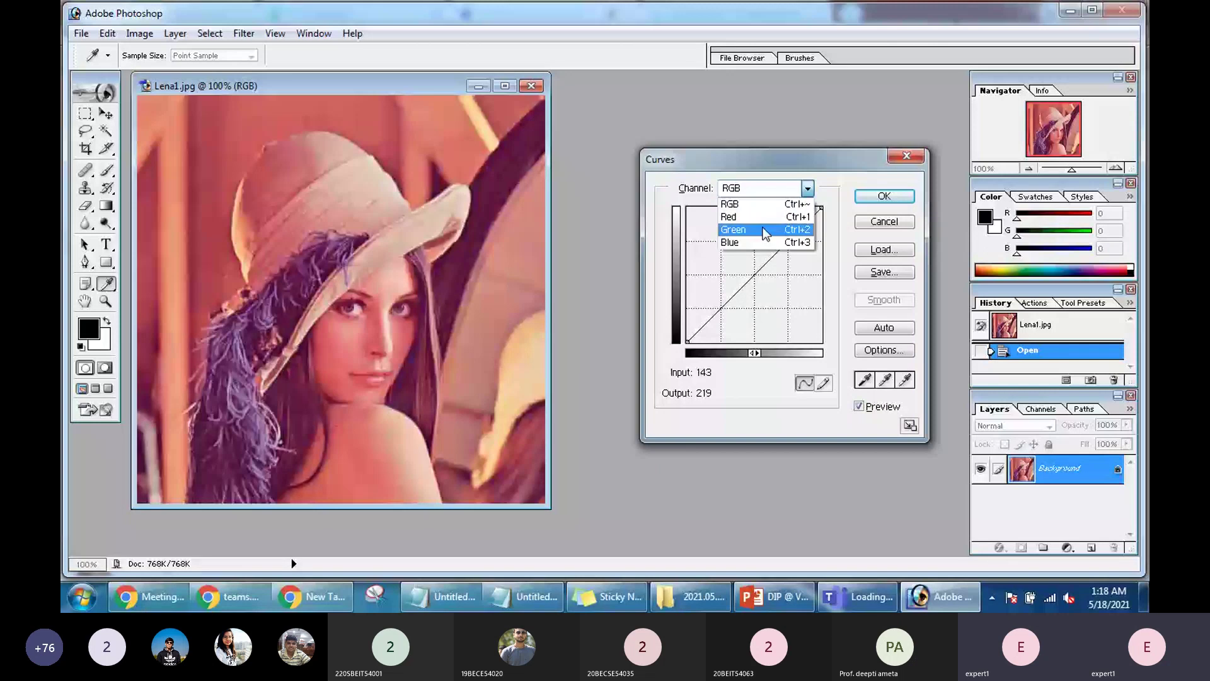
{"action": "left_click", "coordinate": [734, 217]}
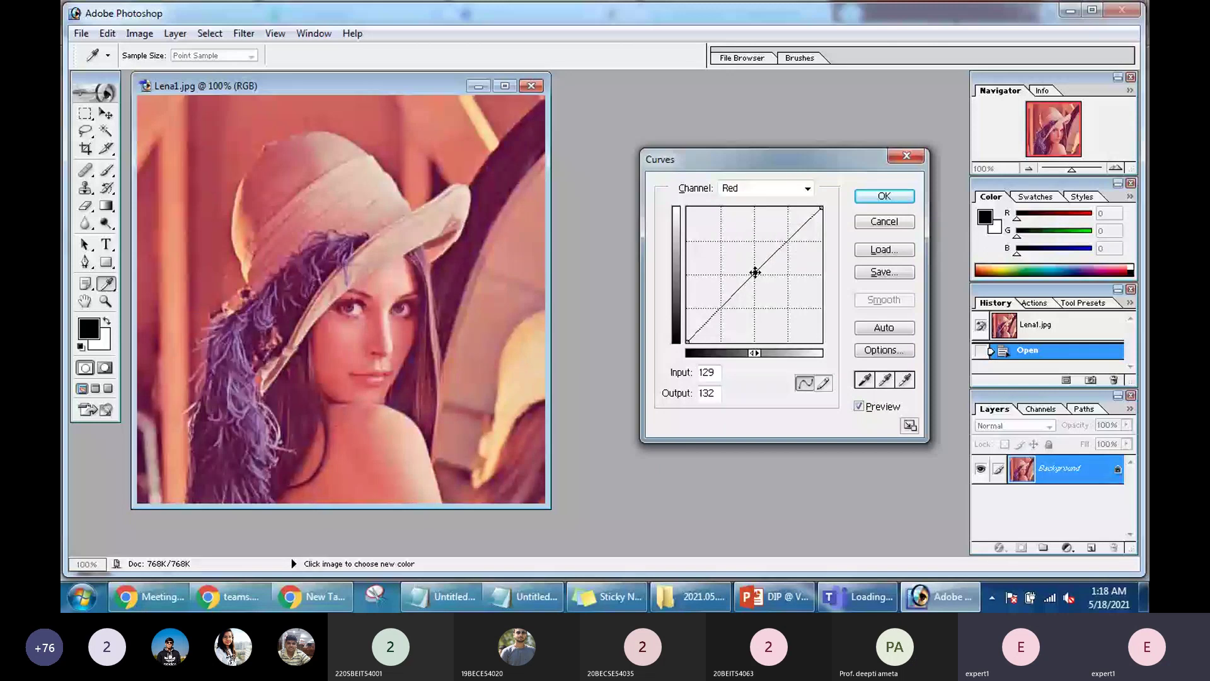
{"action": "left_click_drag", "start_coordinate": [754, 271], "coordinate": [785, 278]}
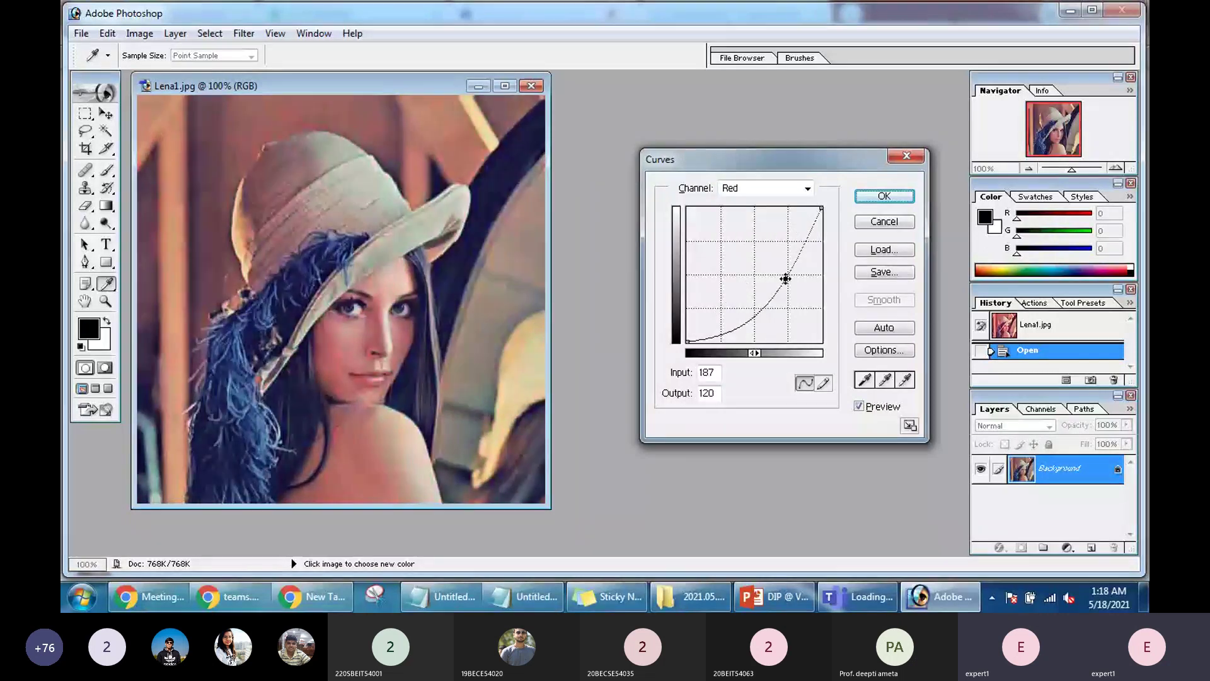
Try raising the green channel curve to about input 101, output 196, ease it to about 124, 163, and discard the Curves adjustment.
{"action": "left_click", "coordinate": [806, 189]}
{"action": "left_click", "coordinate": [765, 219]}
{"action": "left_click_drag", "start_coordinate": [752, 276], "coordinate": [752, 261]}
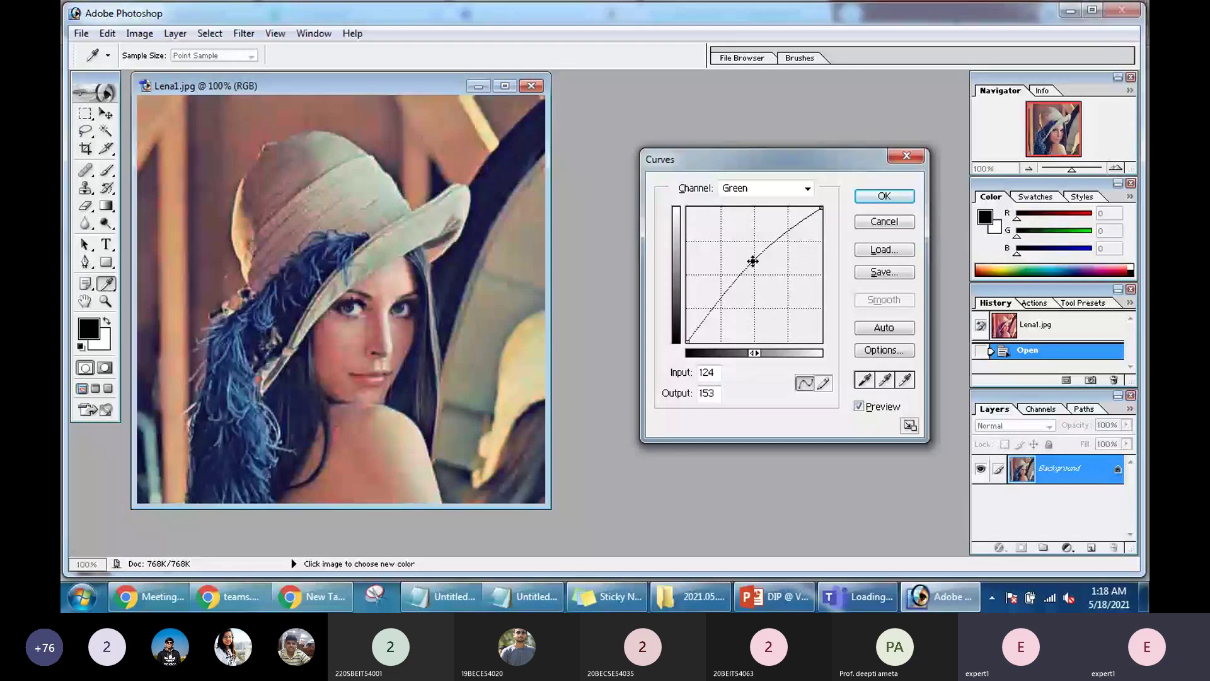
{"action": "left_click_drag", "start_coordinate": [752, 261], "coordinate": [741, 238]}
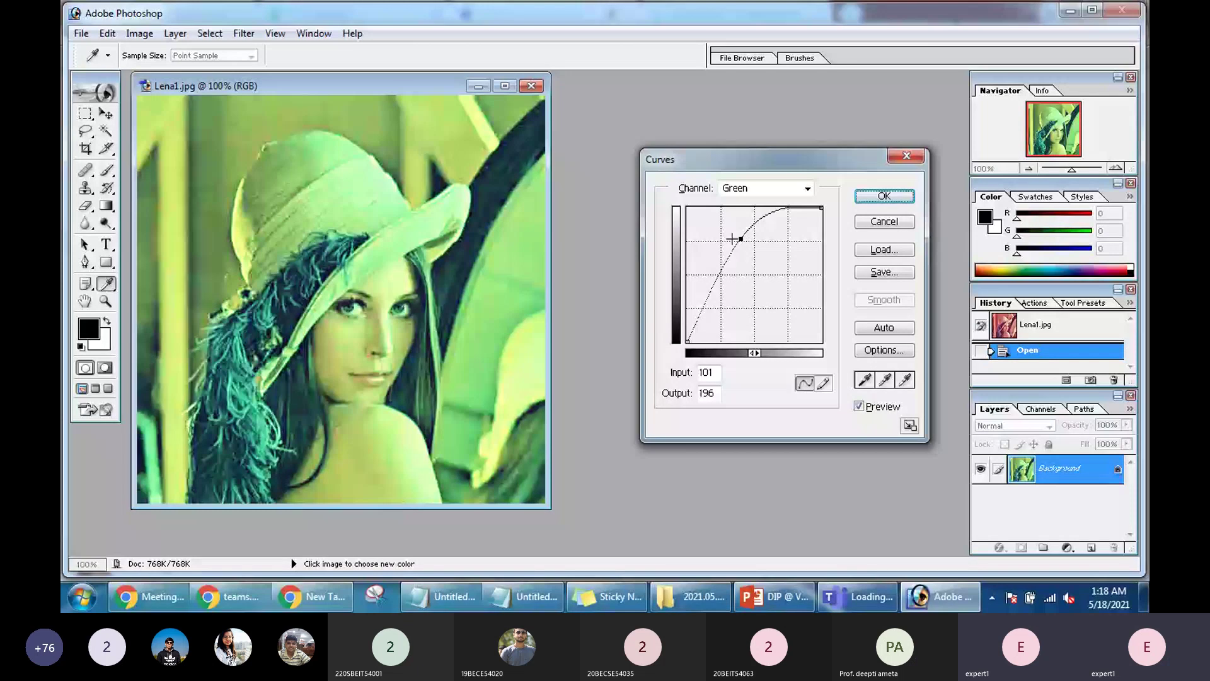
{"action": "left_click_drag", "start_coordinate": [732, 238], "coordinate": [753, 256]}
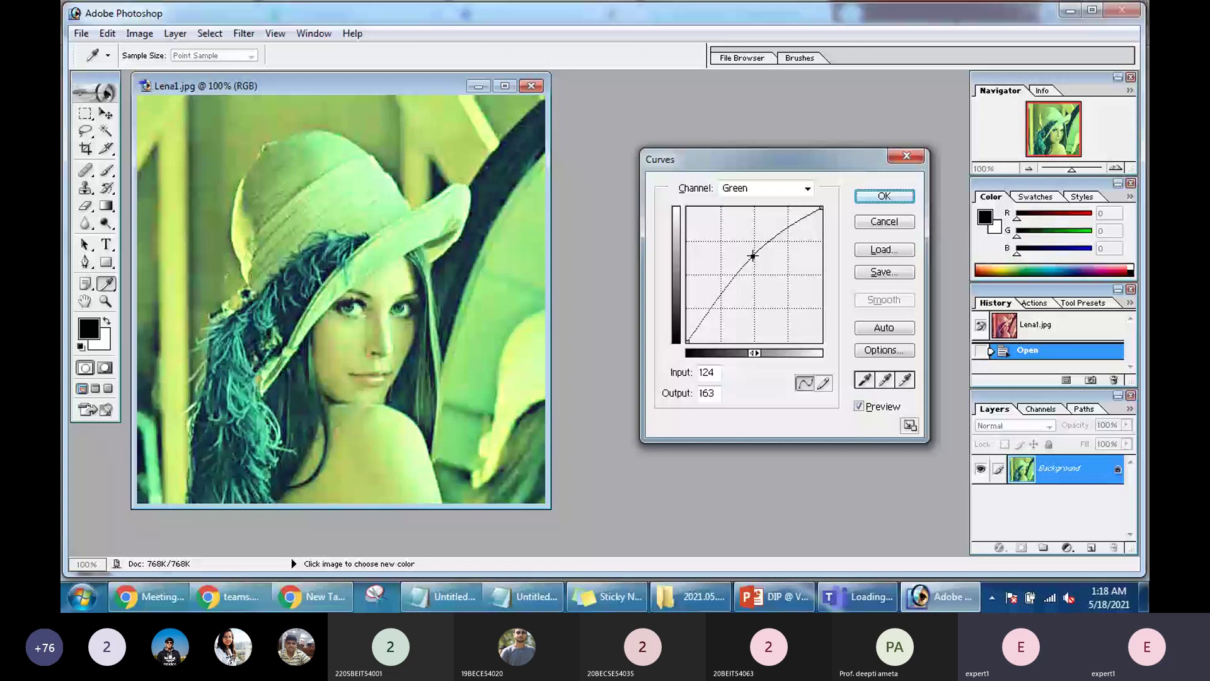
{"action": "key", "text": "Escape"}
Preview Hue/Saturation with hue at -180 and saturation at +100, and discard the adjustment.
{"action": "left_click", "coordinate": [145, 34]}
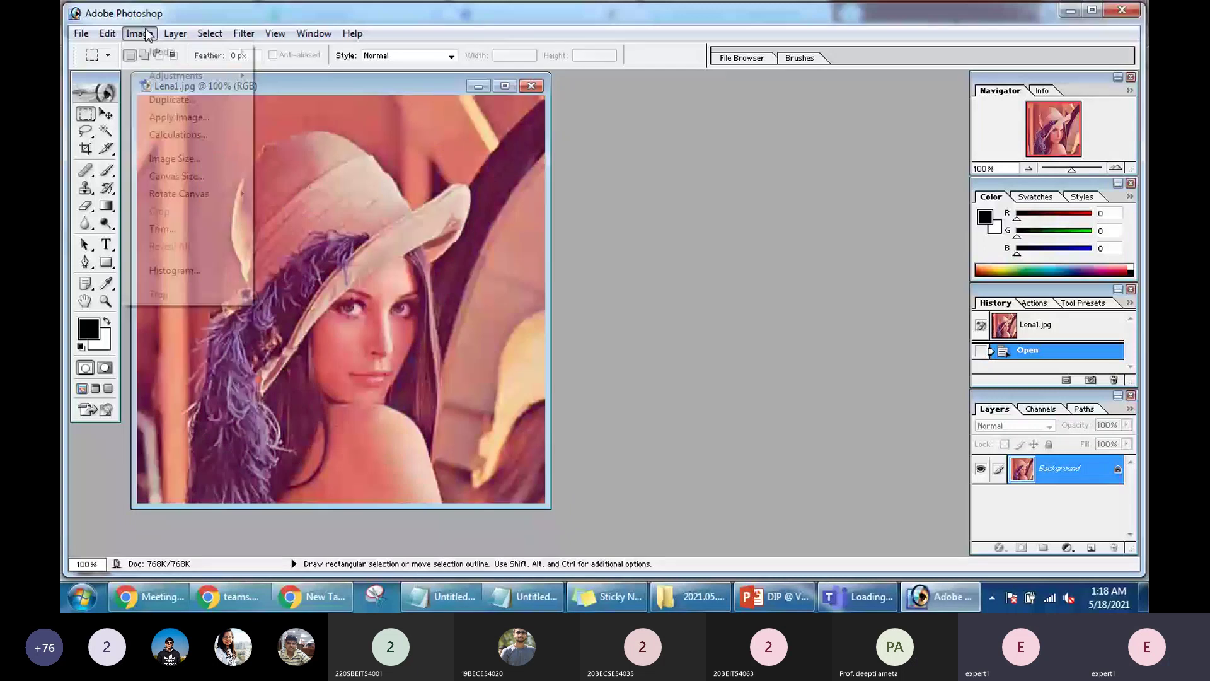
{"action": "left_click", "coordinate": [404, 203]}
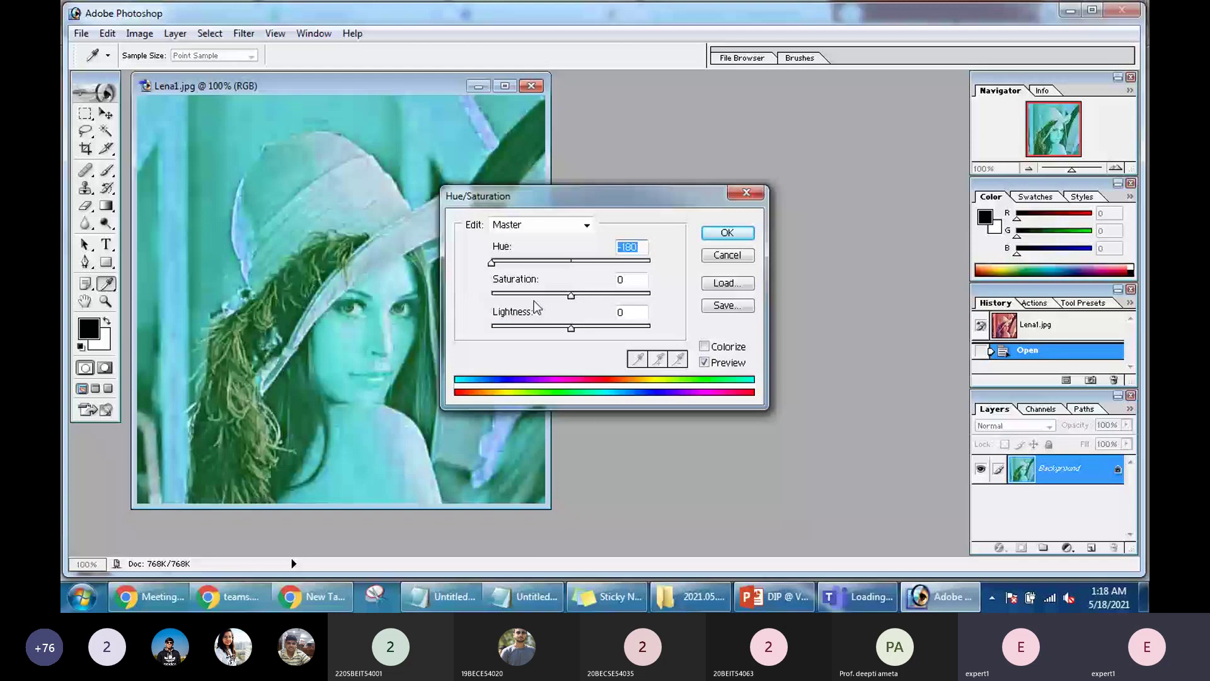
{"action": "left_click_drag", "start_coordinate": [571, 295], "coordinate": [764, 301]}
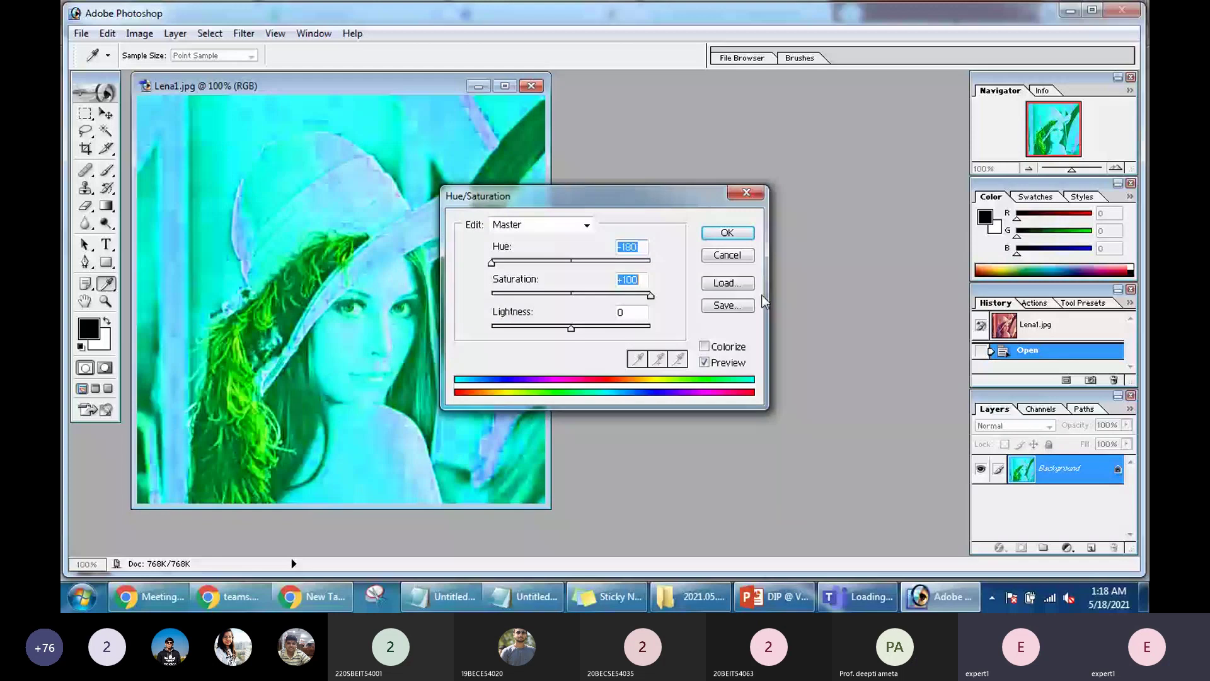
{"action": "key", "text": "Escape"}
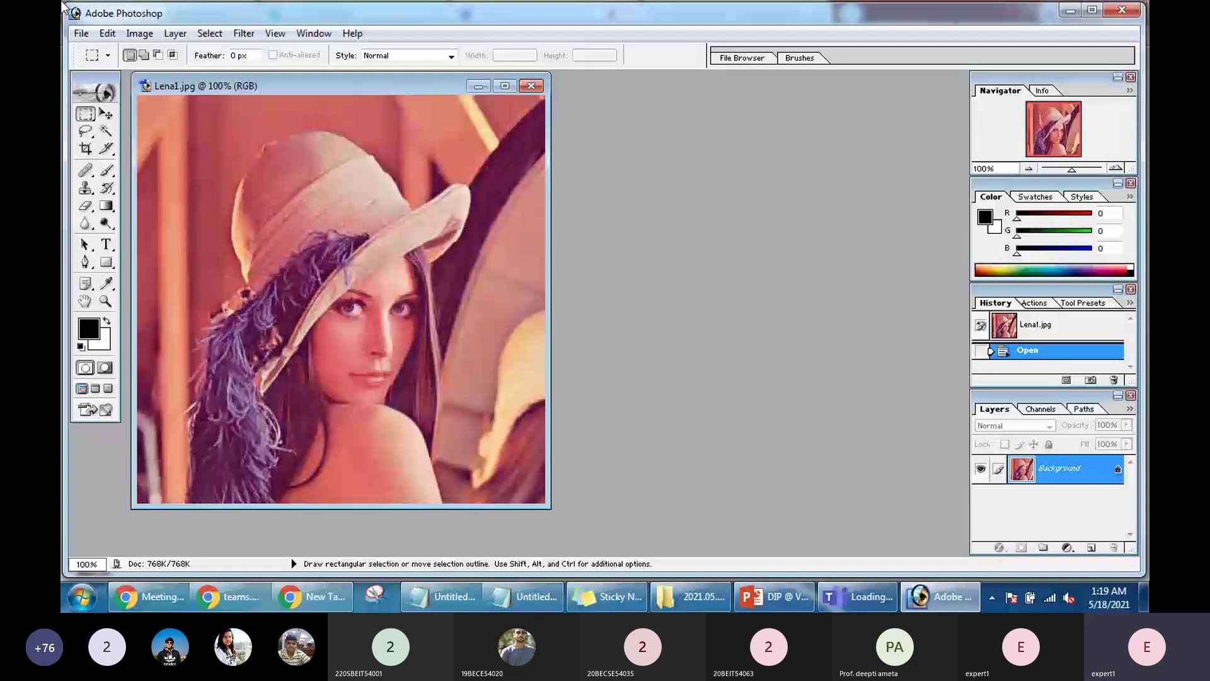
Convert the color Lena1 image to gray with Desaturate.
{"action": "left_click", "coordinate": [139, 33]}
{"action": "mouse_move", "coordinate": [183, 76]}
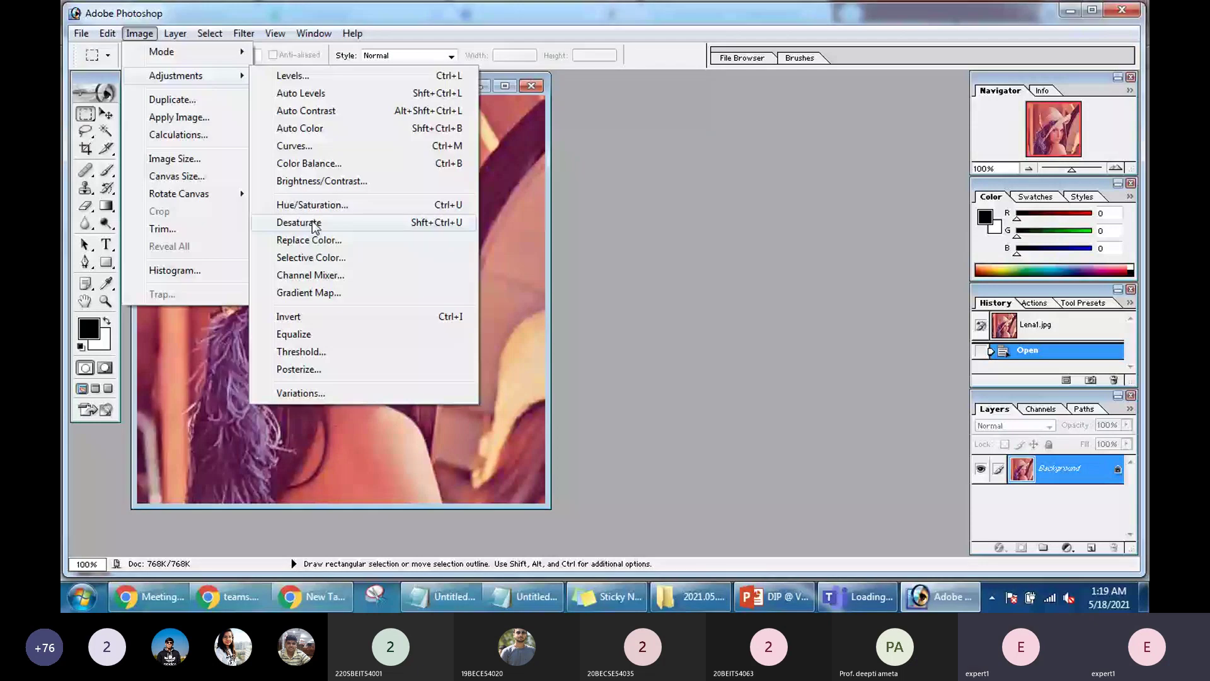
{"action": "left_click", "coordinate": [313, 223]}
Try a Levels adjustment on the gray Lena1 image with the input black point at 25 and the white point at 227.
{"action": "key", "text": "ctrl+l"}
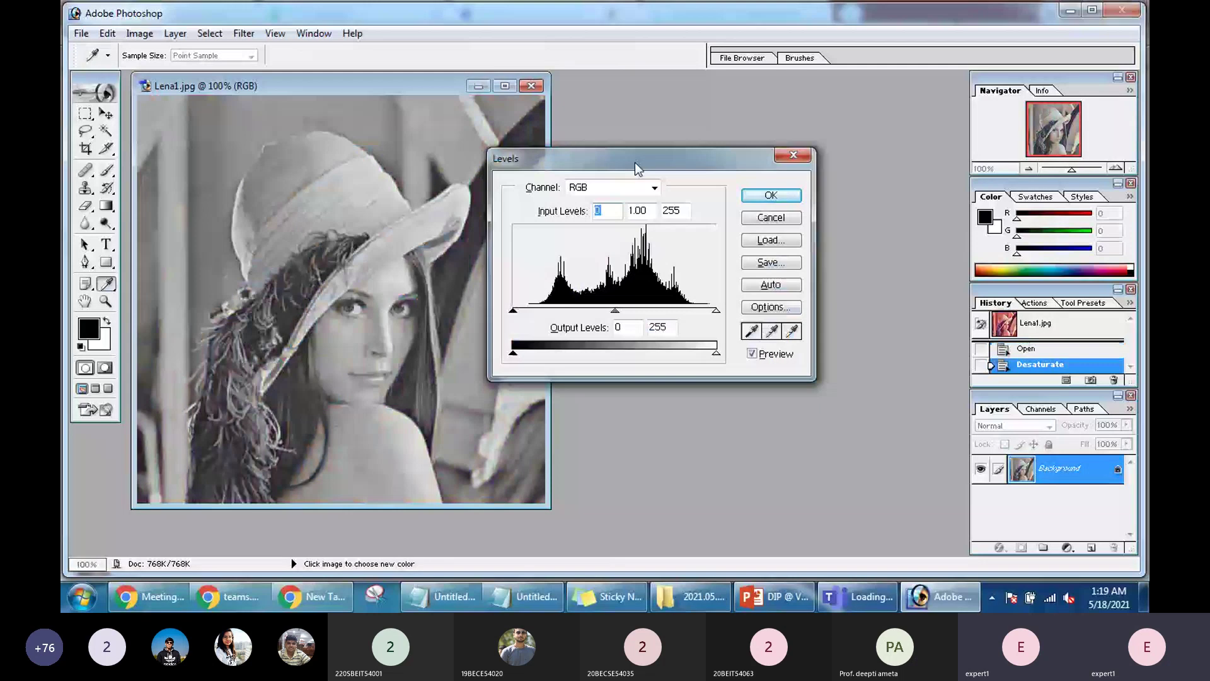
{"action": "left_click_drag", "start_coordinate": [634, 161], "coordinate": [661, 131]}
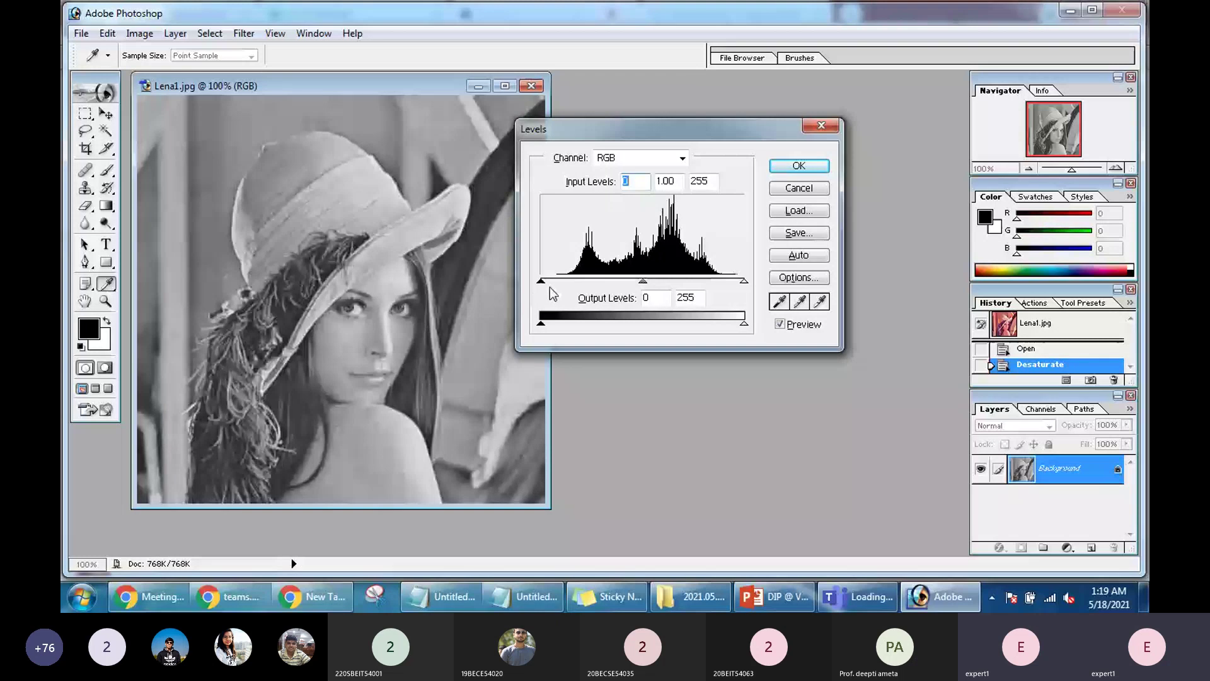
{"action": "left_click_drag", "start_coordinate": [540, 281], "coordinate": [576, 282]}
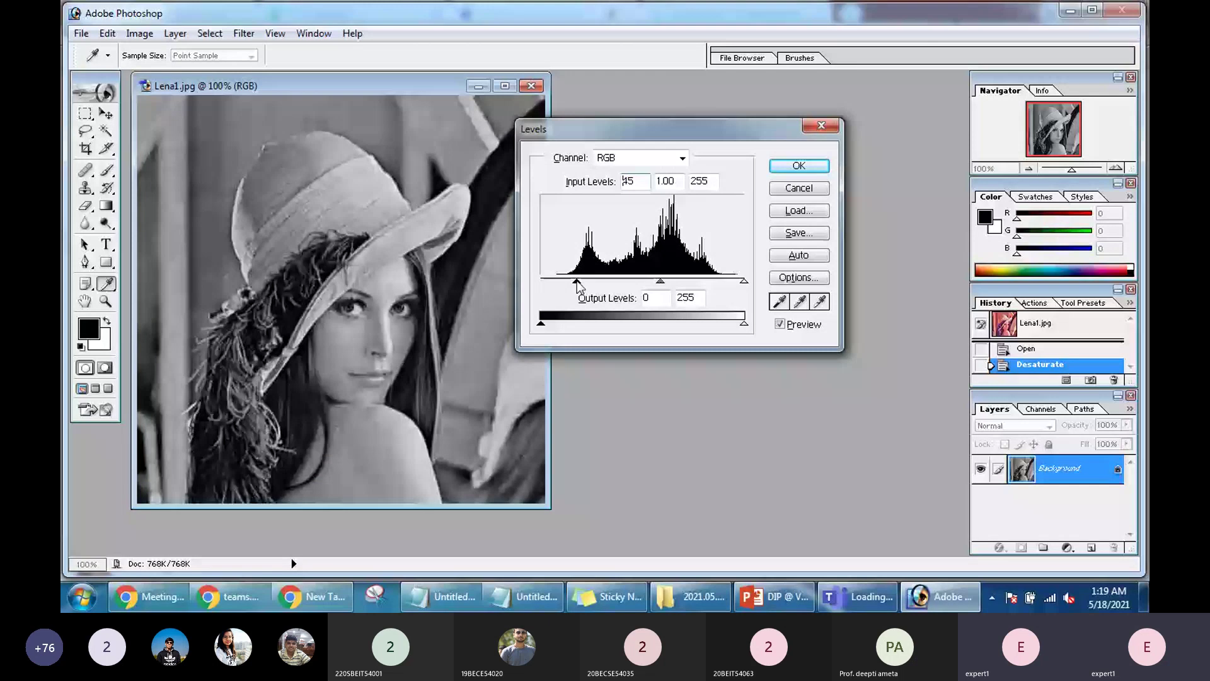
{"action": "left_click_drag", "start_coordinate": [576, 282], "coordinate": [562, 281]}
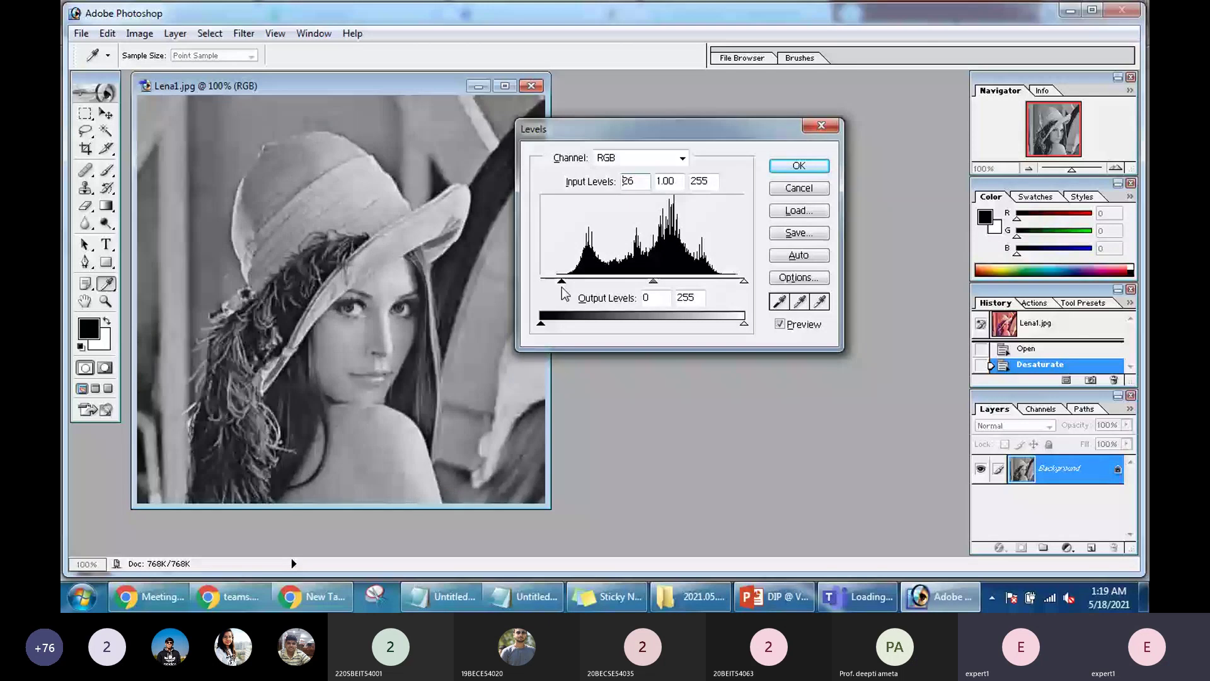
{"action": "left_click_drag", "start_coordinate": [744, 281], "coordinate": [739, 281]}
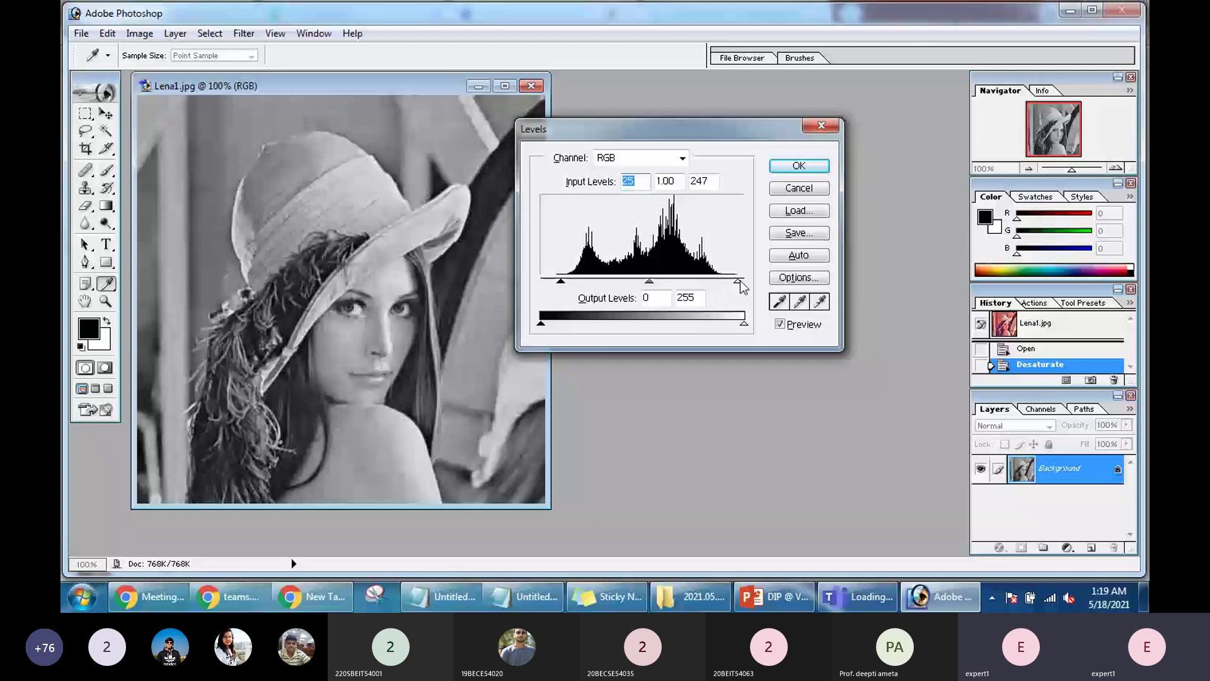
{"action": "left_click_drag", "start_coordinate": [739, 281], "coordinate": [721, 282]}
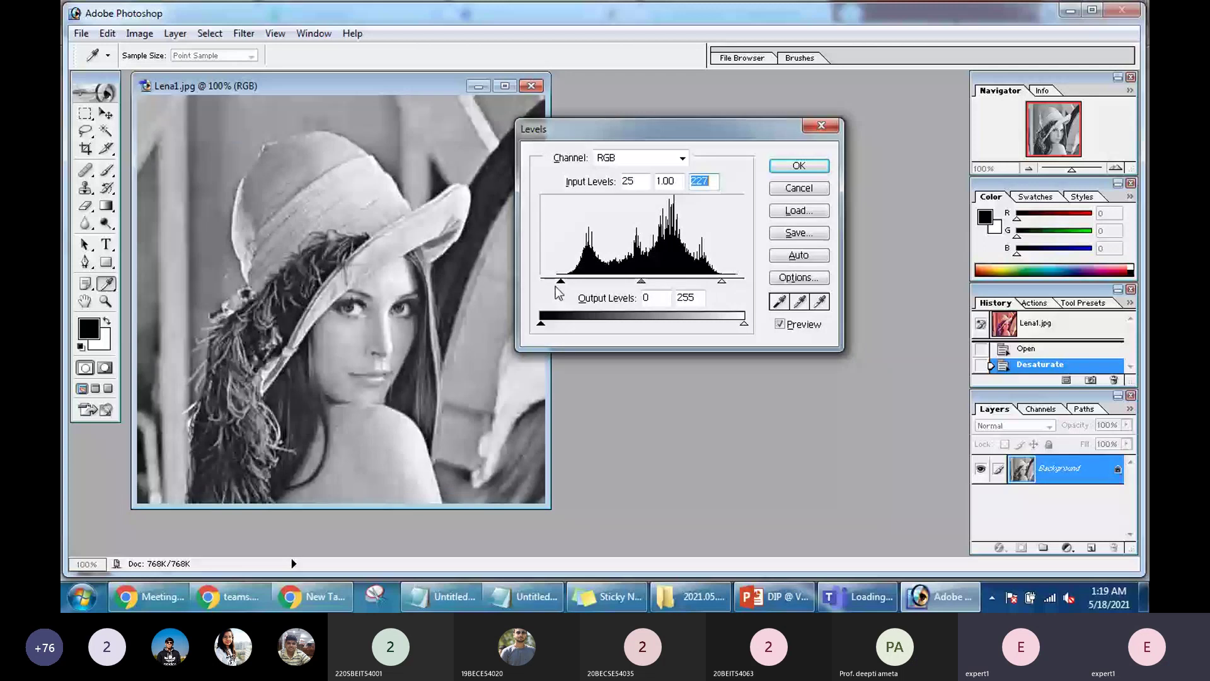
Try a Levels midtone value of 0.70, compare the image with and without the preview, and discard the adjustment.
{"action": "left_click_drag", "start_coordinate": [641, 281], "coordinate": [659, 282]}
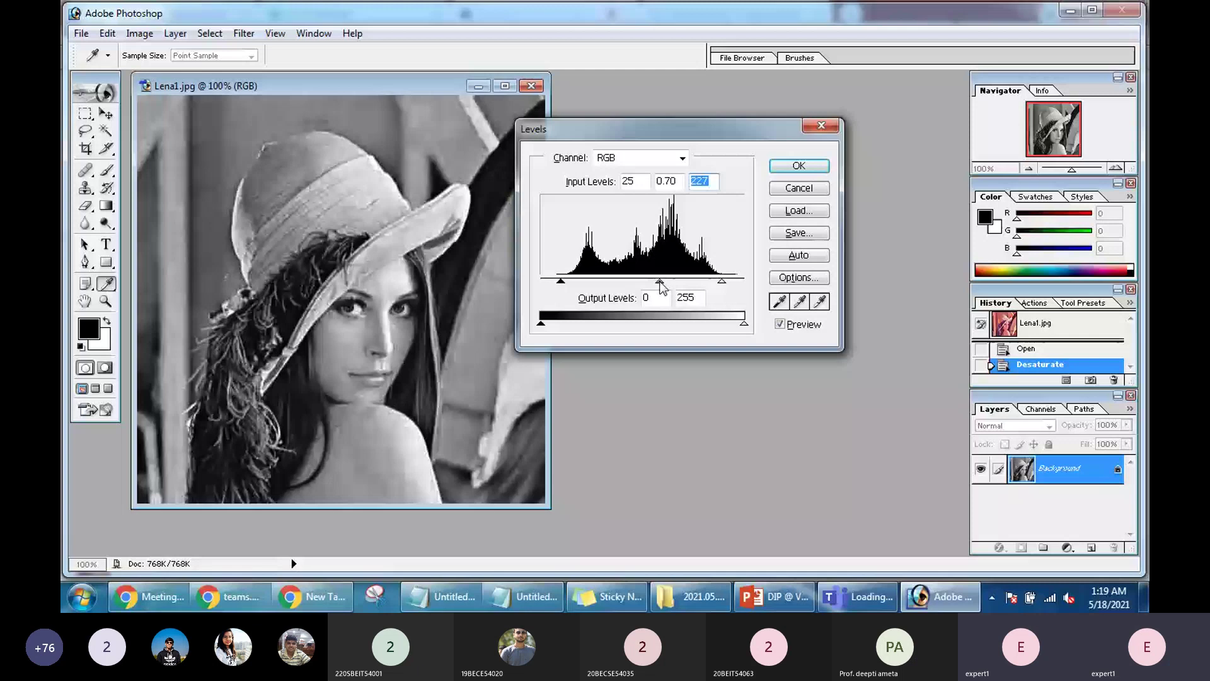
{"action": "left_click", "coordinate": [780, 324]}
{"action": "left_click", "coordinate": [780, 324]}
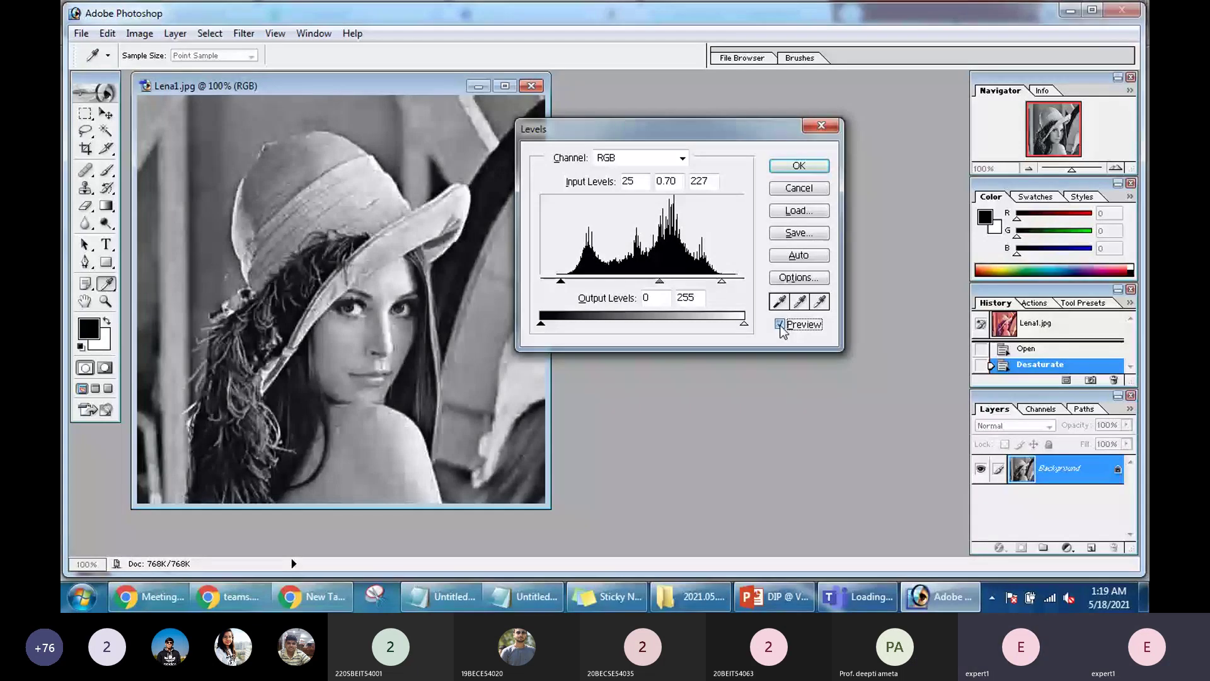
{"action": "left_click", "coordinate": [818, 189]}
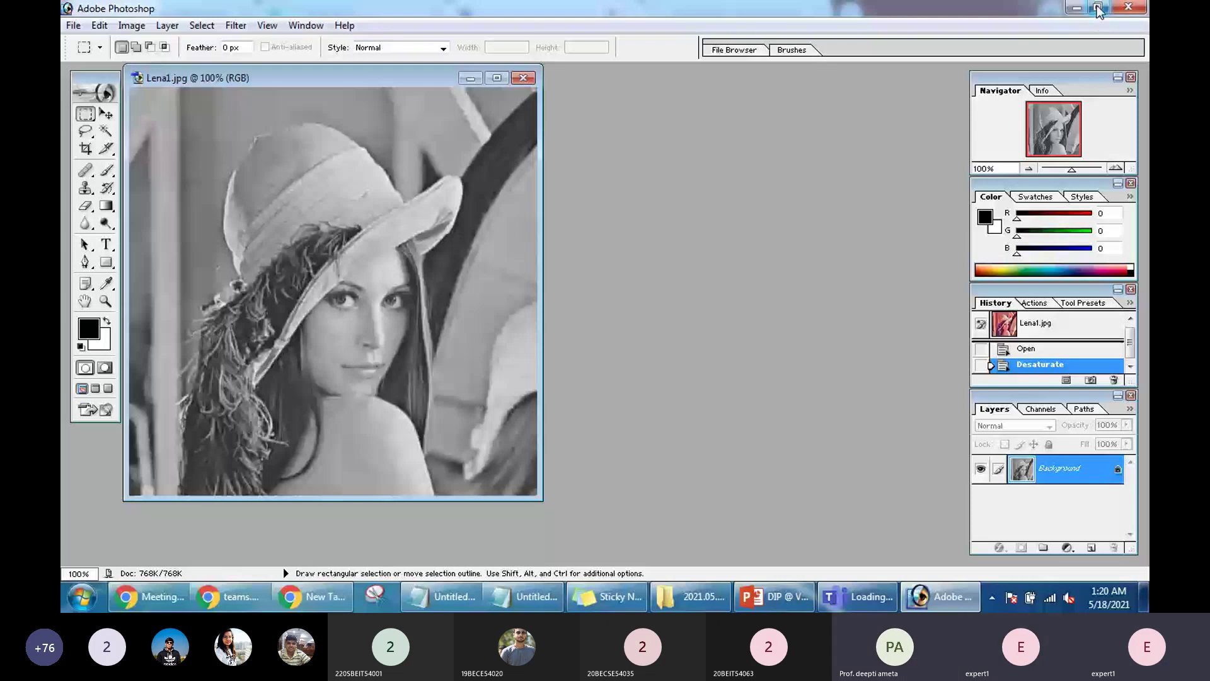
Minimize the image editor and return to the Microsoft Teams meeting chat.
{"action": "left_click", "coordinate": [1077, 7]}
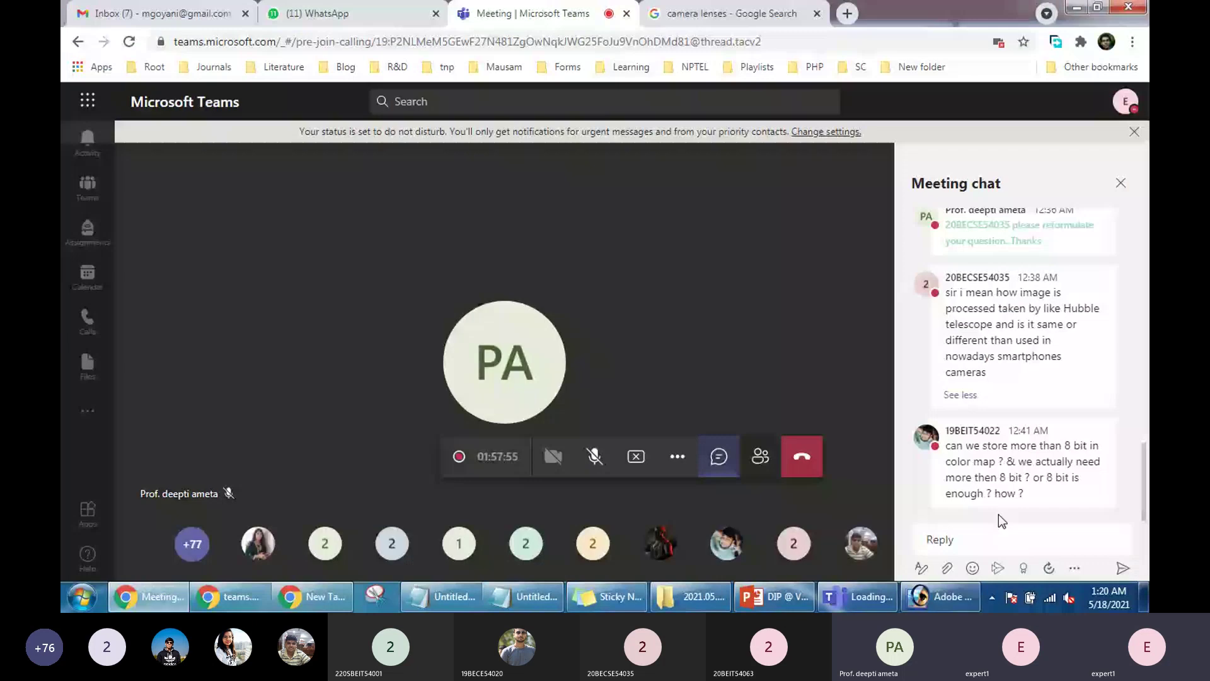